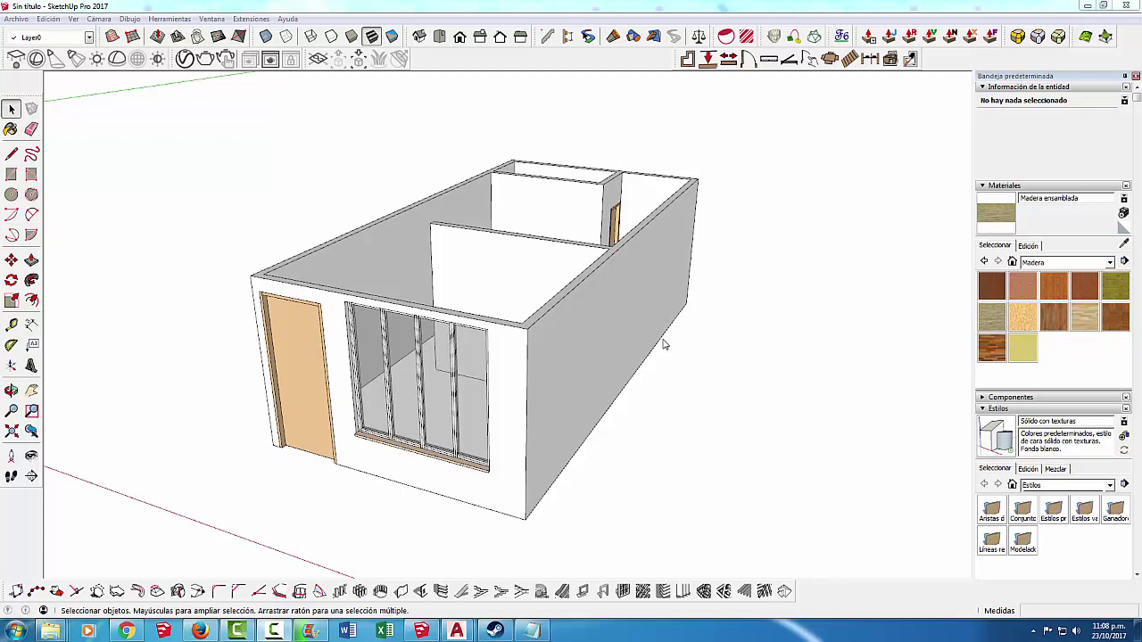
# Step: Open the recent model samuel 3D.skp and orbit around its house
pyautogui.moveTo(541, 288); pyautogui.dragTo(542, 282, button='middle')
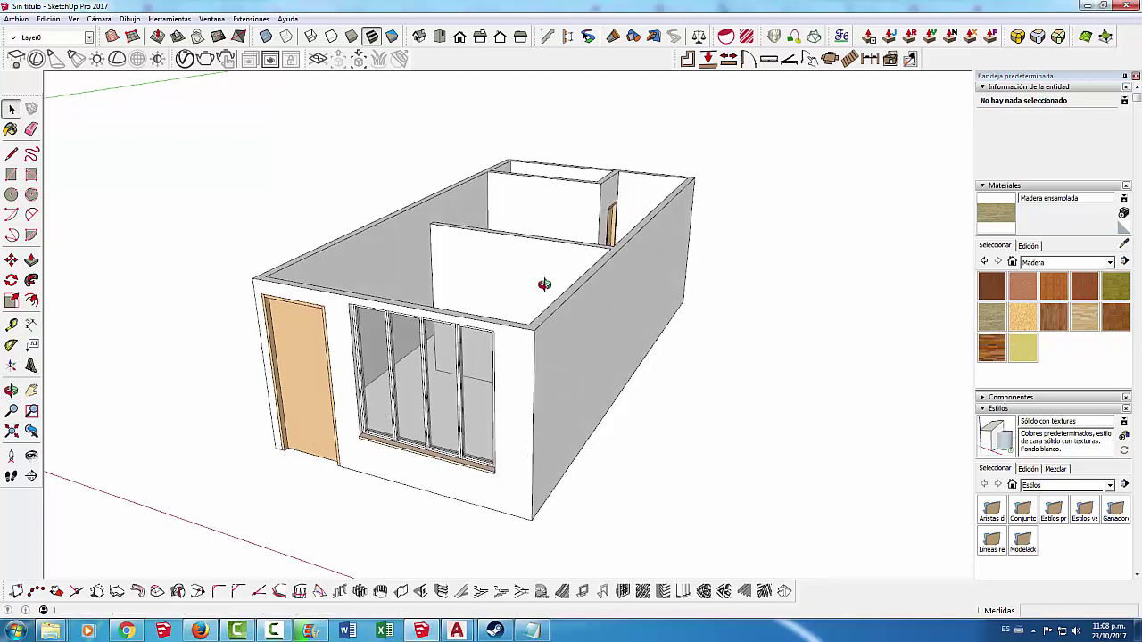
pyautogui.moveTo(546, 356)
pyautogui.mouseDown(button='middle')
pyautogui.moveTo(490, 331)
pyautogui.moveTo(518, 313)
pyautogui.mouseUp(button='middle')
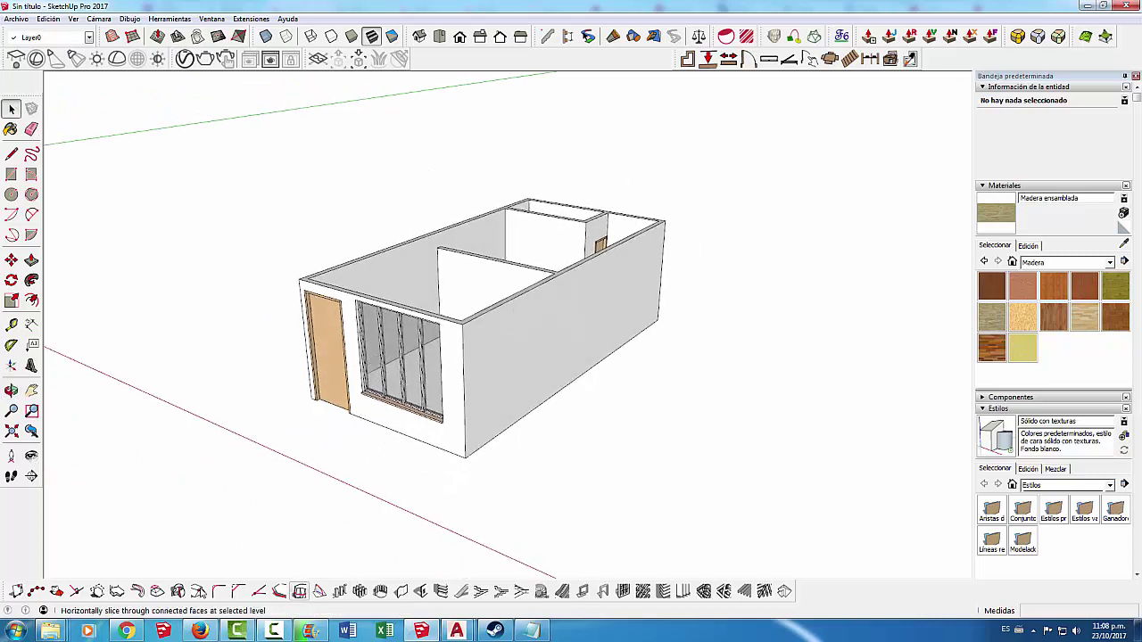
pyautogui.rightClick(422, 631)
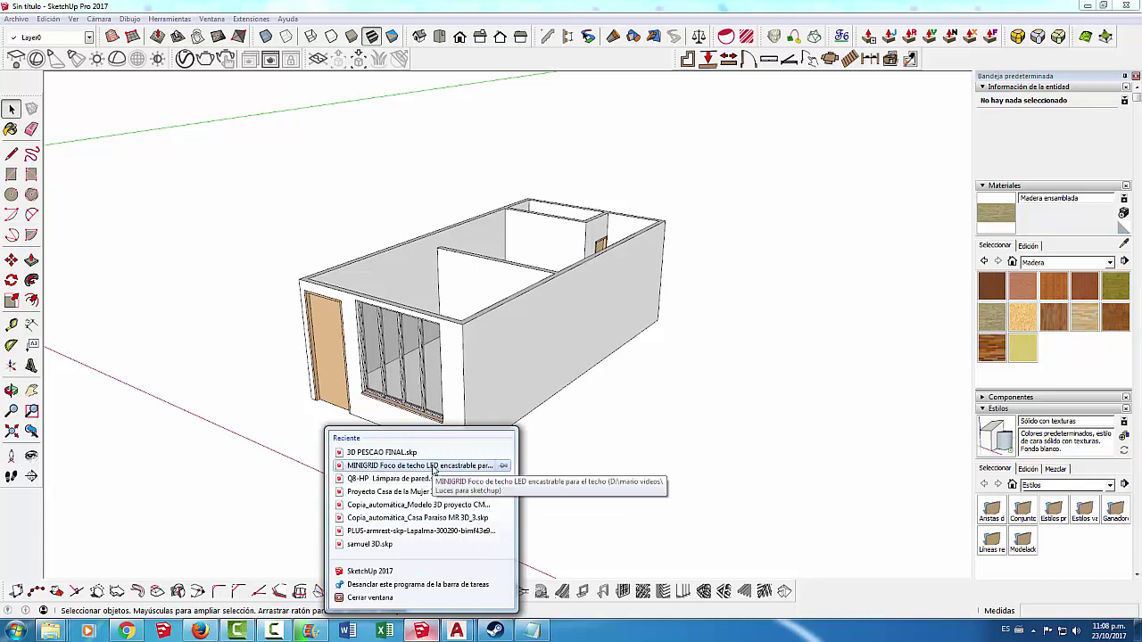
pyautogui.click(369, 543)
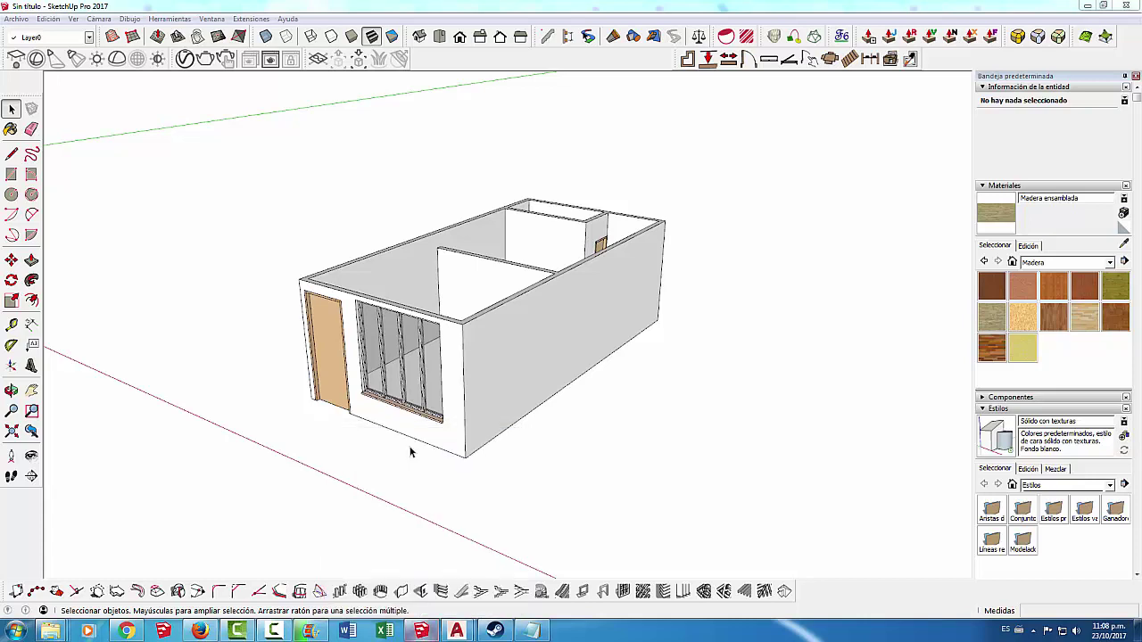
pyautogui.click(494, 354)
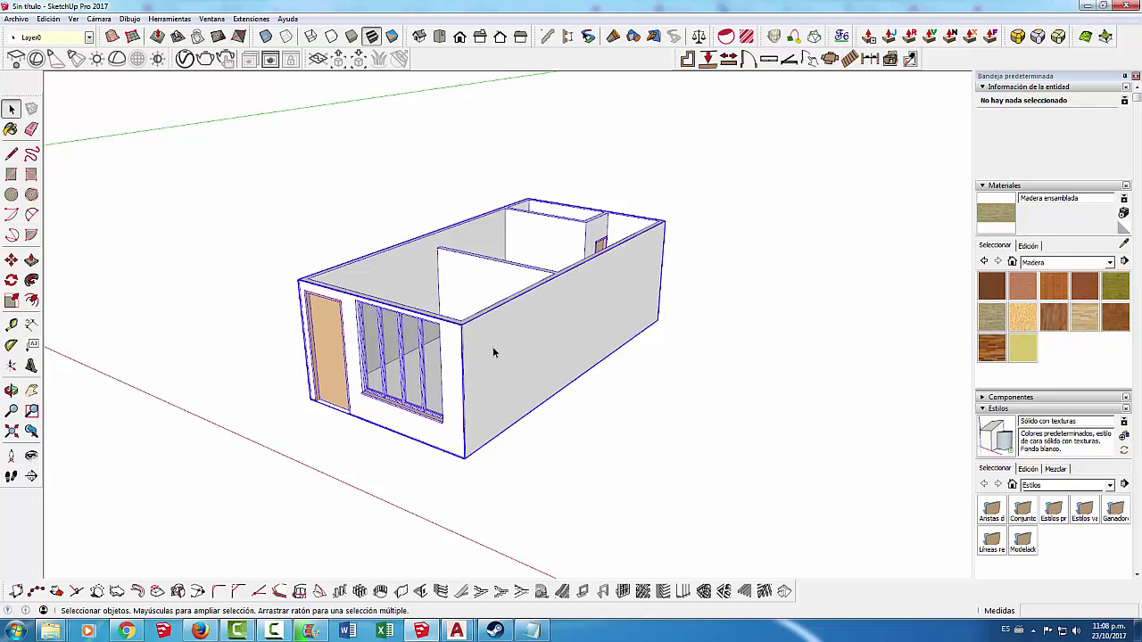
pyautogui.moveTo(332, 357); pyautogui.dragTo(319, 358, button='middle')
pyautogui.press('space')
pyautogui.click(642, 178)
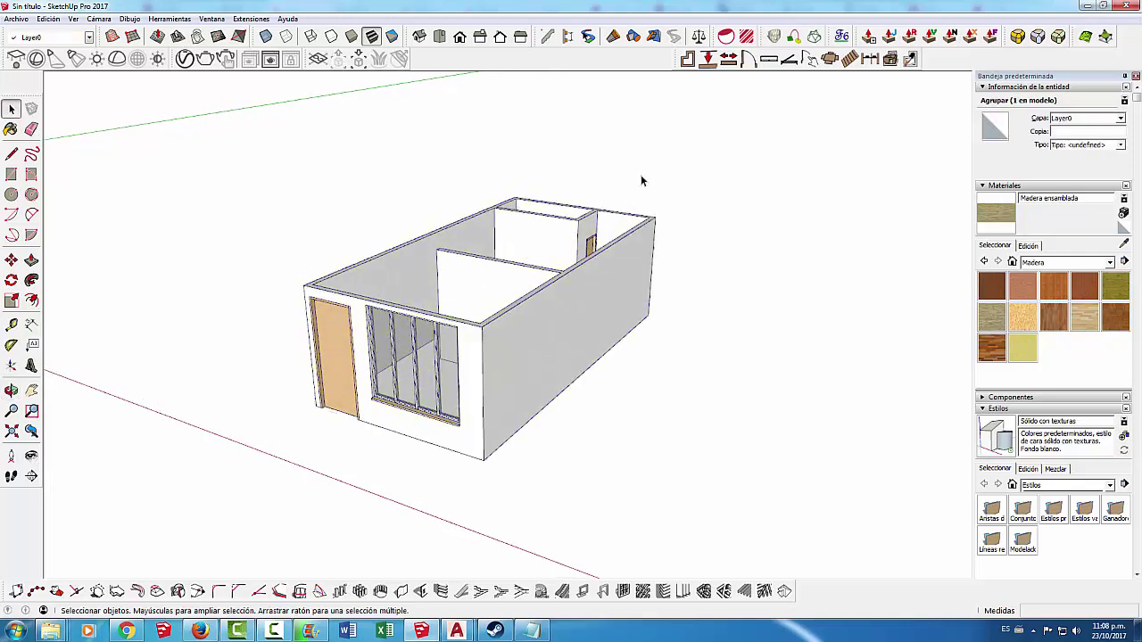
pyautogui.scroll(2, 545, 251)
pyautogui.scroll(2, 545, 252)
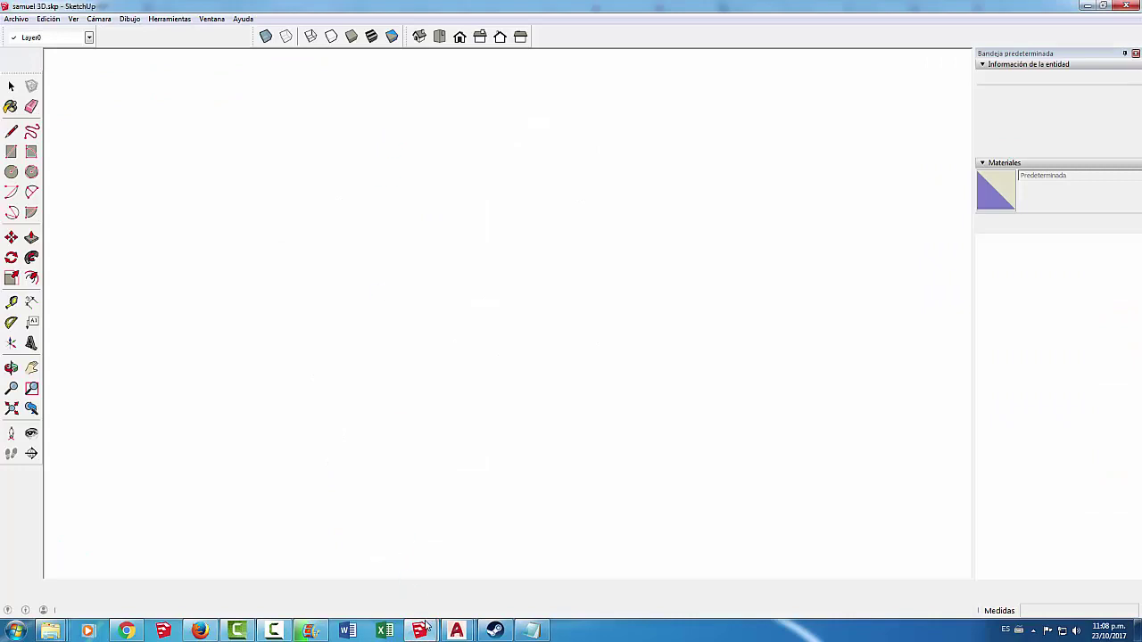
# Step: In the untitled model, select the house group and orbit to face its door and window
pyautogui.click(383, 596)
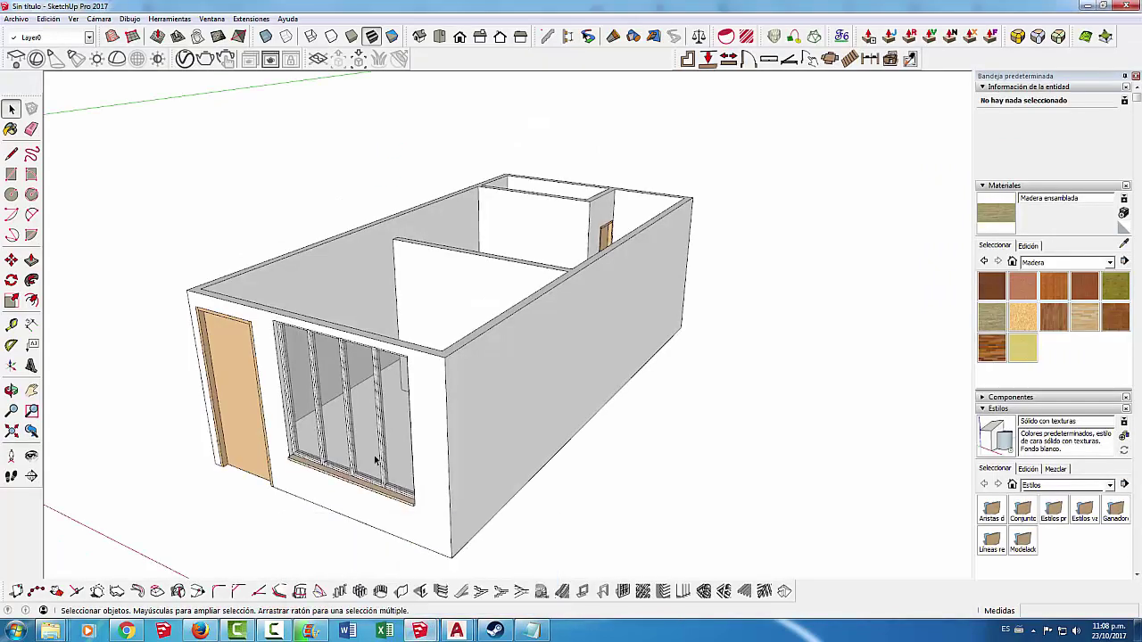
pyautogui.click(469, 401)
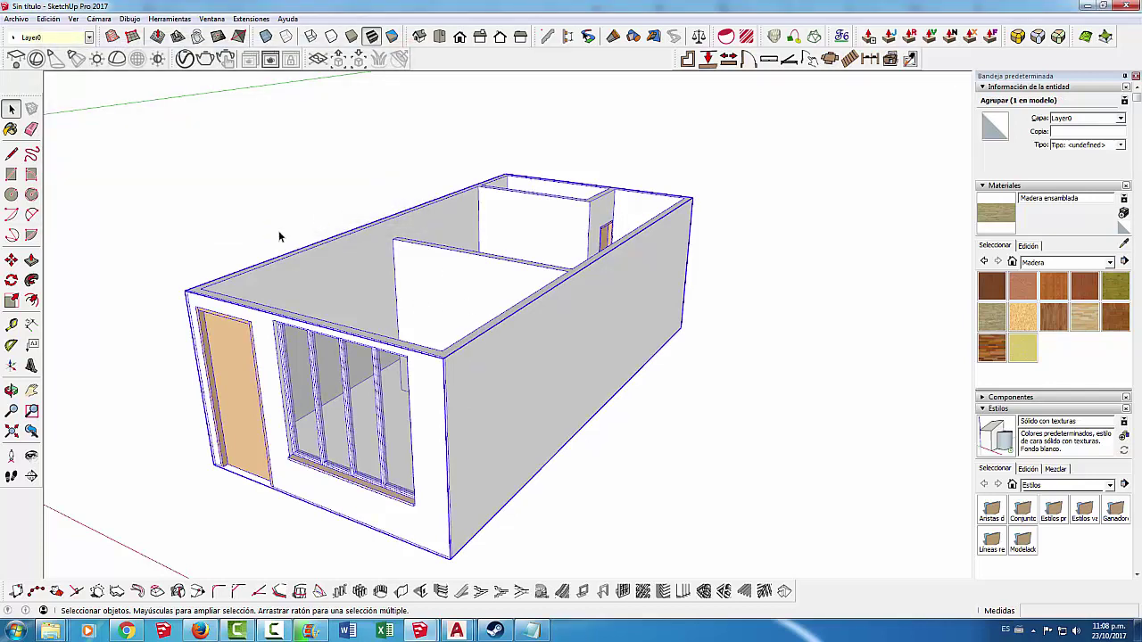
pyautogui.moveTo(452, 384)
pyautogui.mouseDown(button='middle')
pyautogui.moveTo(776, 332)
pyautogui.moveTo(734, 357)
pyautogui.moveTo(387, 378)
pyautogui.moveTo(492, 317)
pyautogui.moveTo(578, 324)
pyautogui.mouseUp(button='middle')
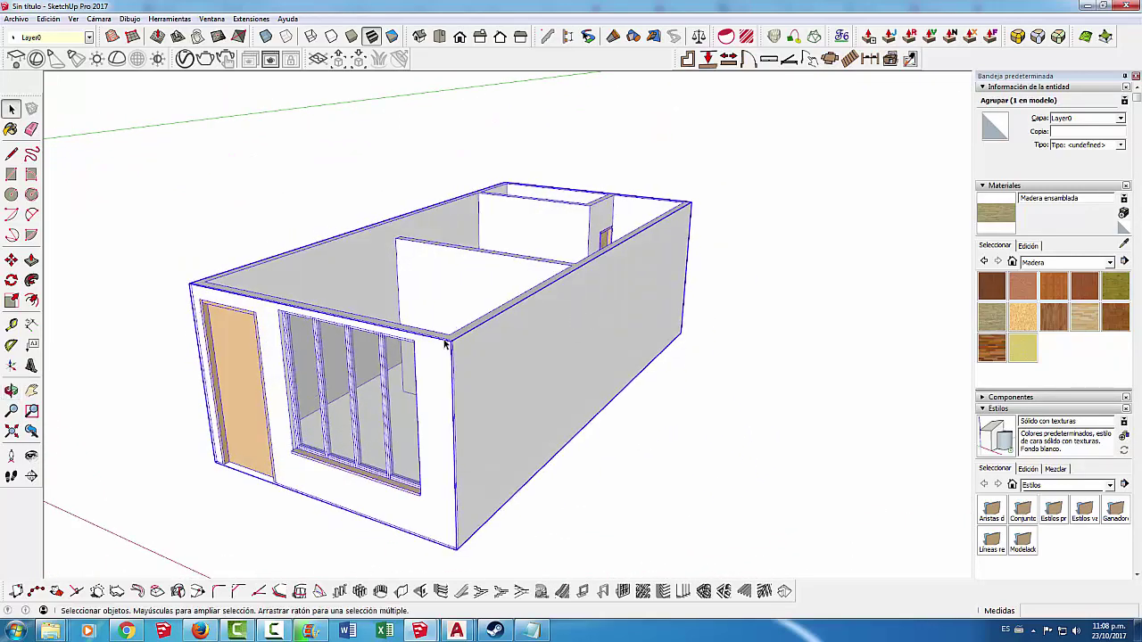
pyautogui.moveTo(445, 345); pyautogui.dragTo(453, 334, button='middle')
pyautogui.moveTo(553, 341)
pyautogui.mouseDown(button='middle')
pyautogui.moveTo(465, 340)
pyautogui.moveTo(476, 375)
pyautogui.moveTo(298, 357)
pyautogui.mouseUp(button='middle')
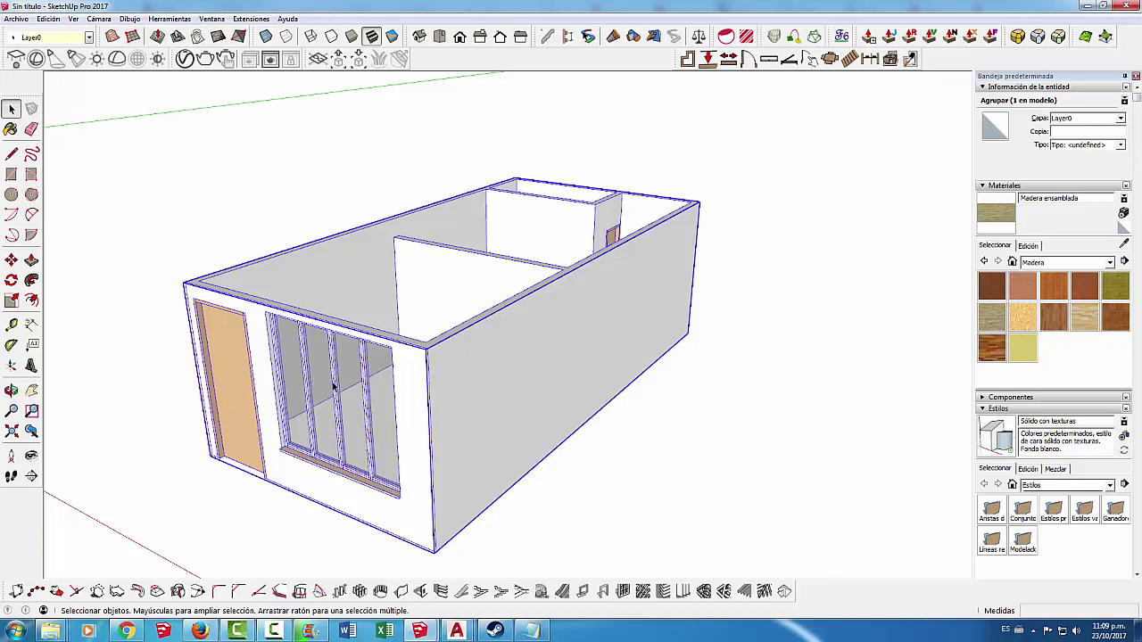
# Step: Launch FredoTools Label with Areas on the house group
pyautogui.rightClick(454, 377)
pyautogui.rightClick(467, 356)
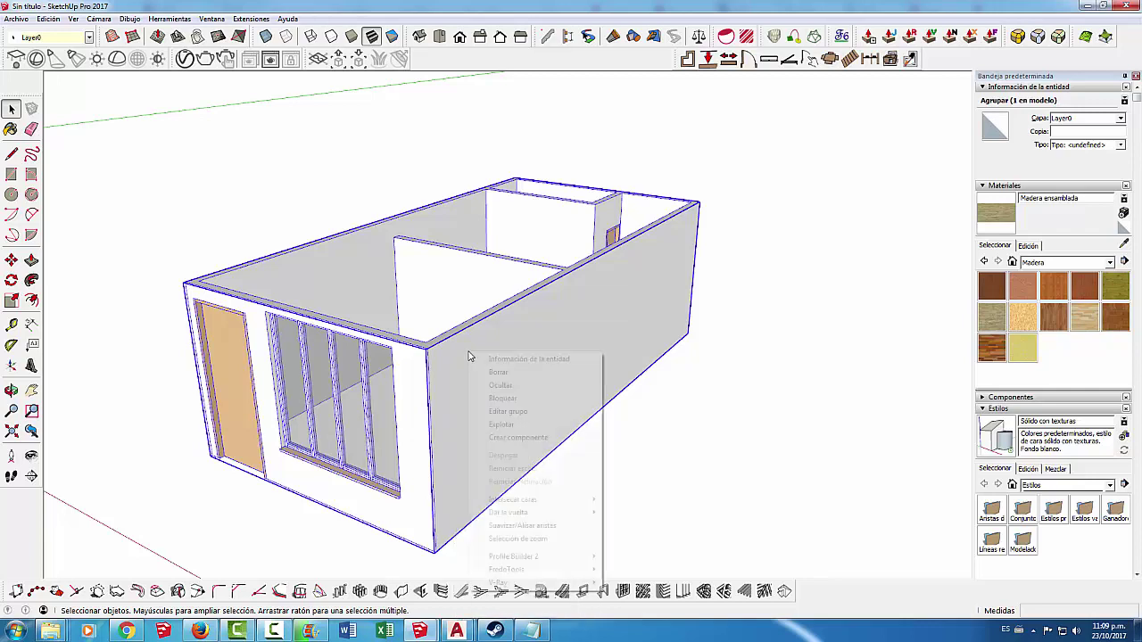
pyautogui.click(597, 282)
pyautogui.click(597, 282)
pyautogui.rightClick(533, 342)
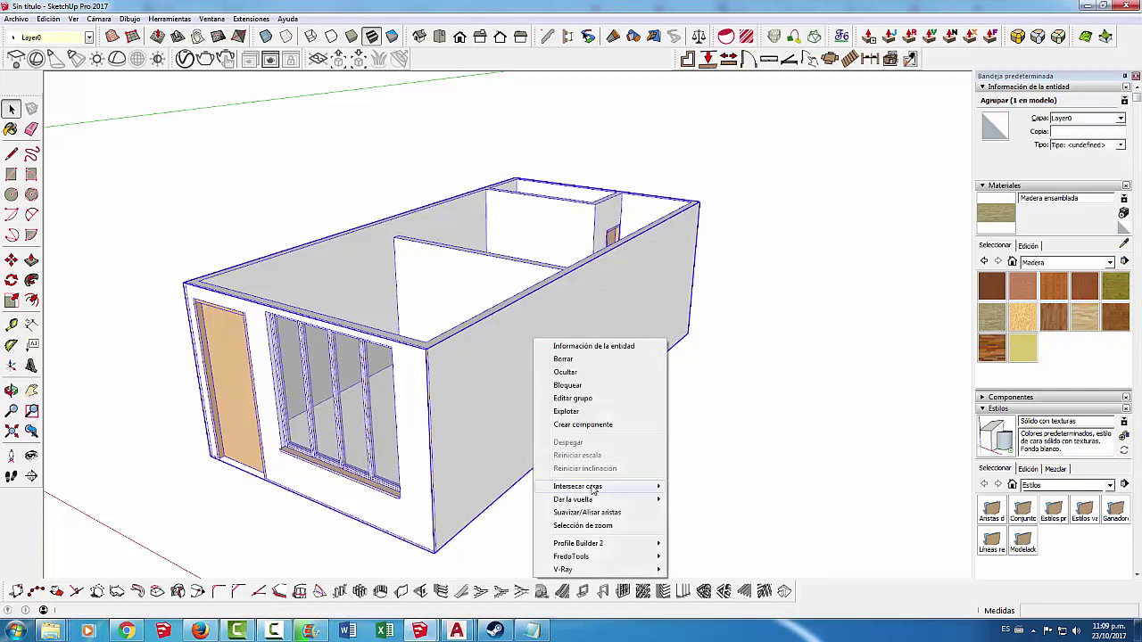
pyautogui.moveTo(570, 557)
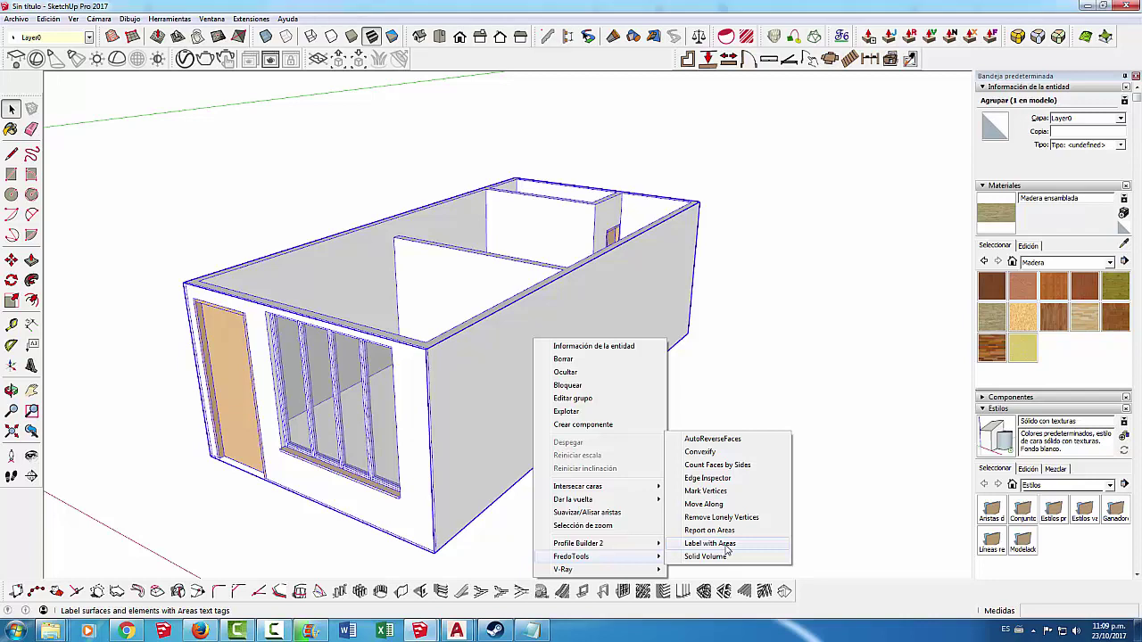
pyautogui.click(727, 543)
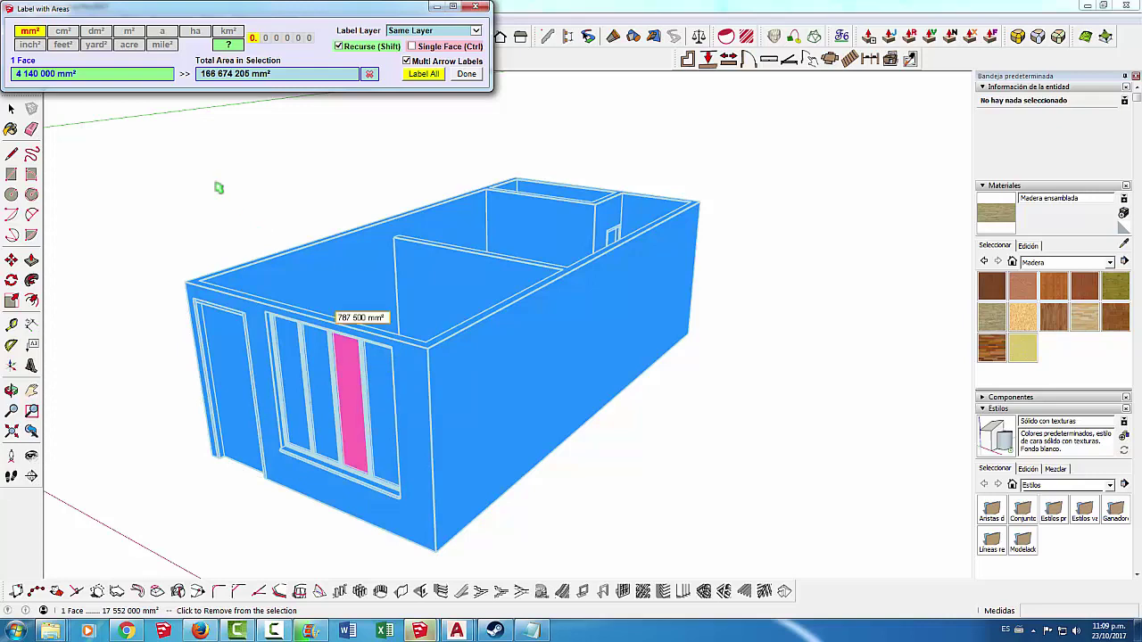
# Step: Show the areas in m² with 0.00 precision, totalling 166.67 m²
pyautogui.click(130, 34)
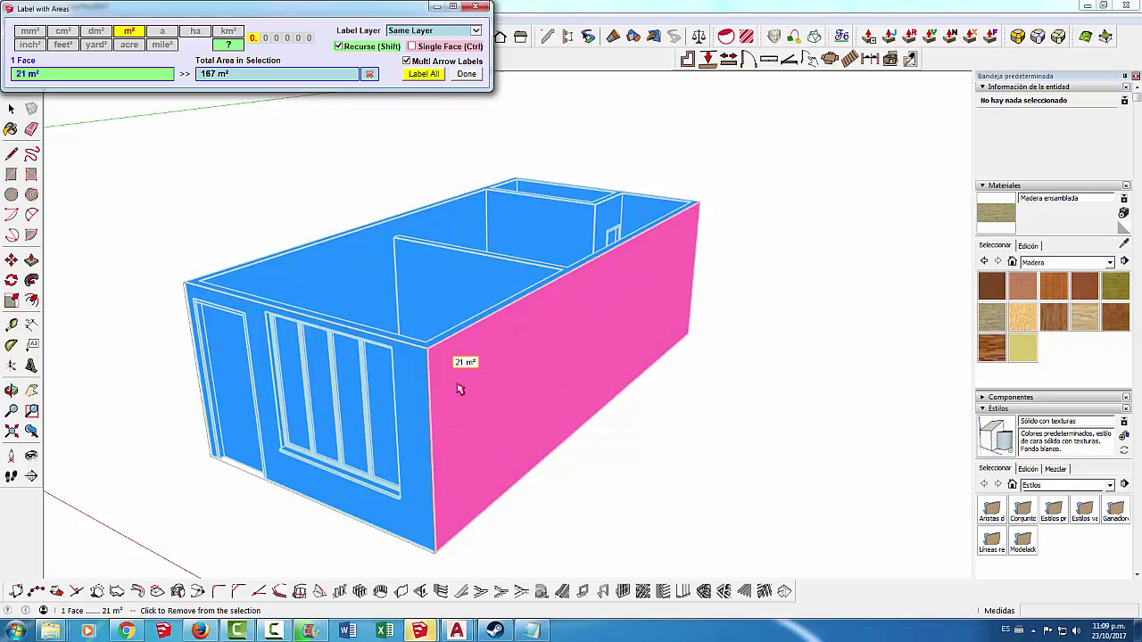
pyautogui.click(265, 38)
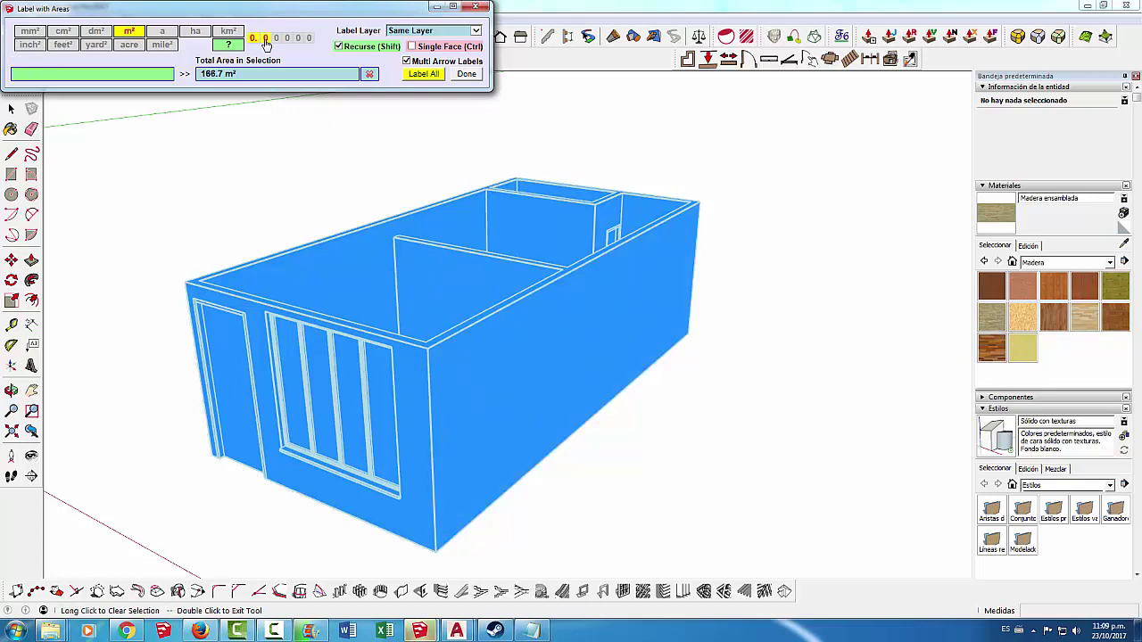
pyautogui.click(276, 39)
# Step: Close the area labeller and generate a Report on Areas for the house group
pyautogui.moveTo(285, 16); pyautogui.dragTo(331, 46)
pyautogui.click(522, 38)
pyautogui.rightClick(483, 359)
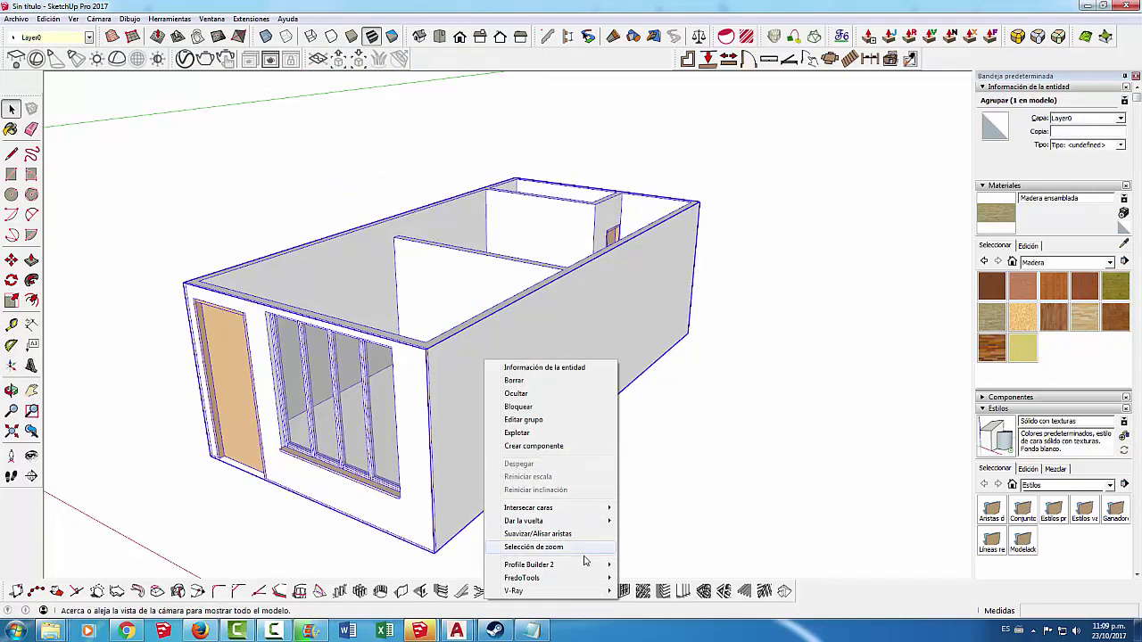
pyautogui.moveTo(522, 578)
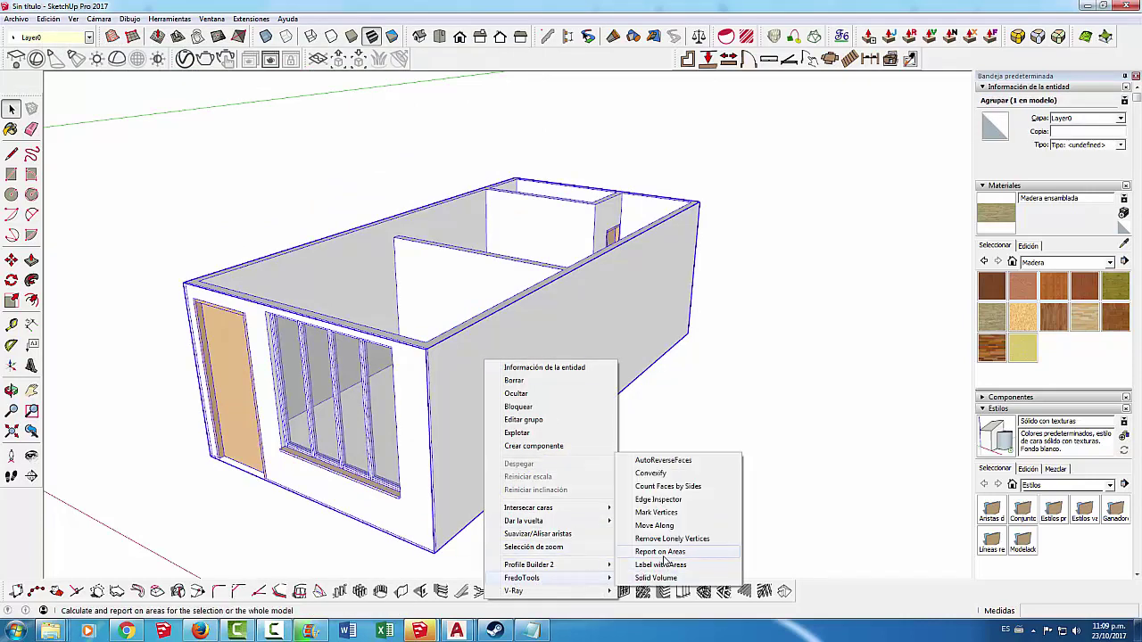
pyautogui.click(660, 552)
pyautogui.moveTo(524, 183); pyautogui.dragTo(700, 188)
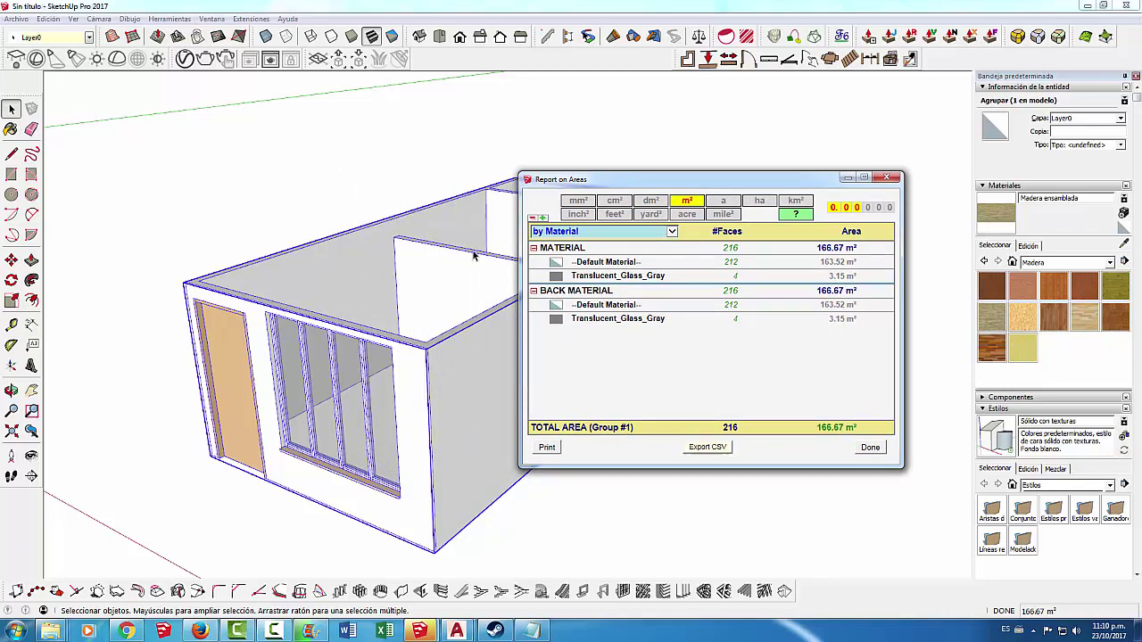
# Step: Group the report by Container and scroll through each component's area
pyautogui.click(672, 232)
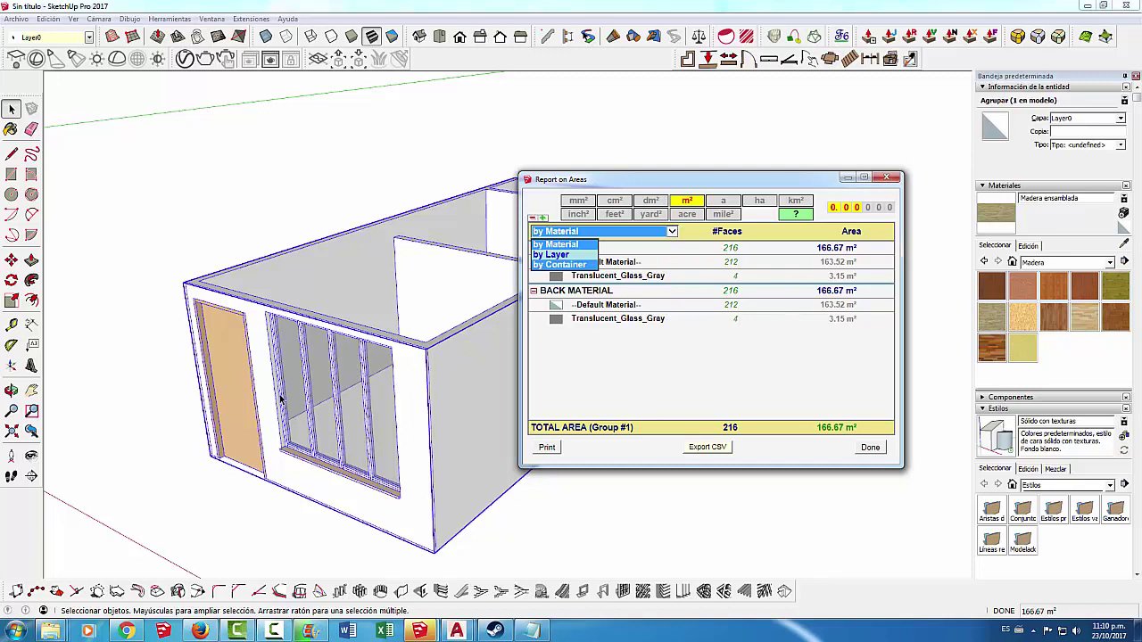
pyautogui.click(624, 353)
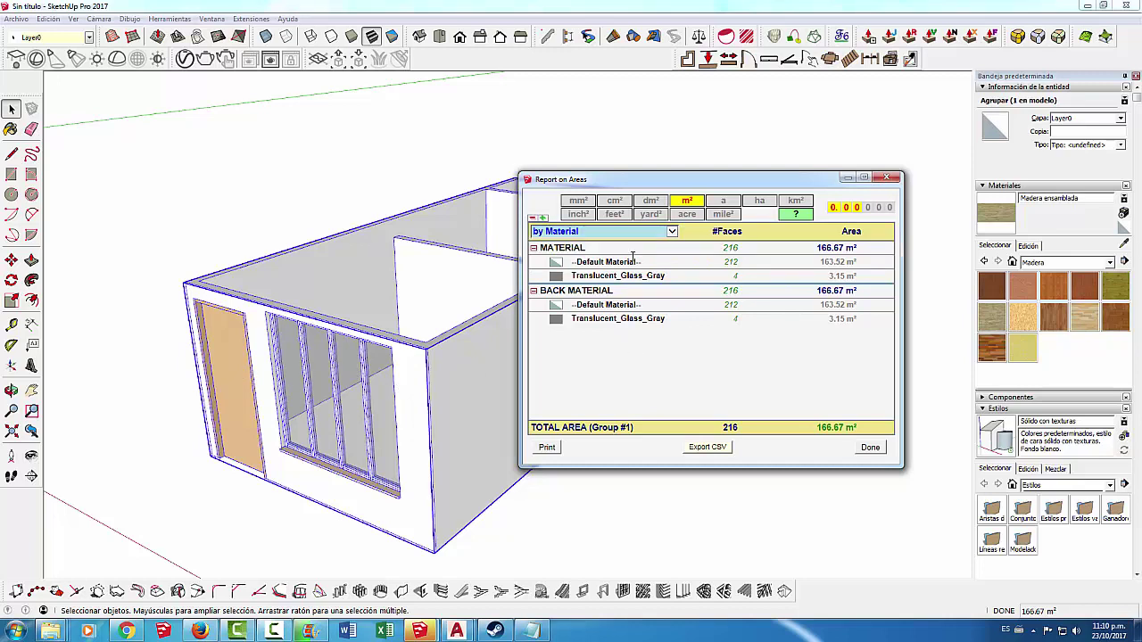
pyautogui.click(571, 231)
pyautogui.click(556, 254)
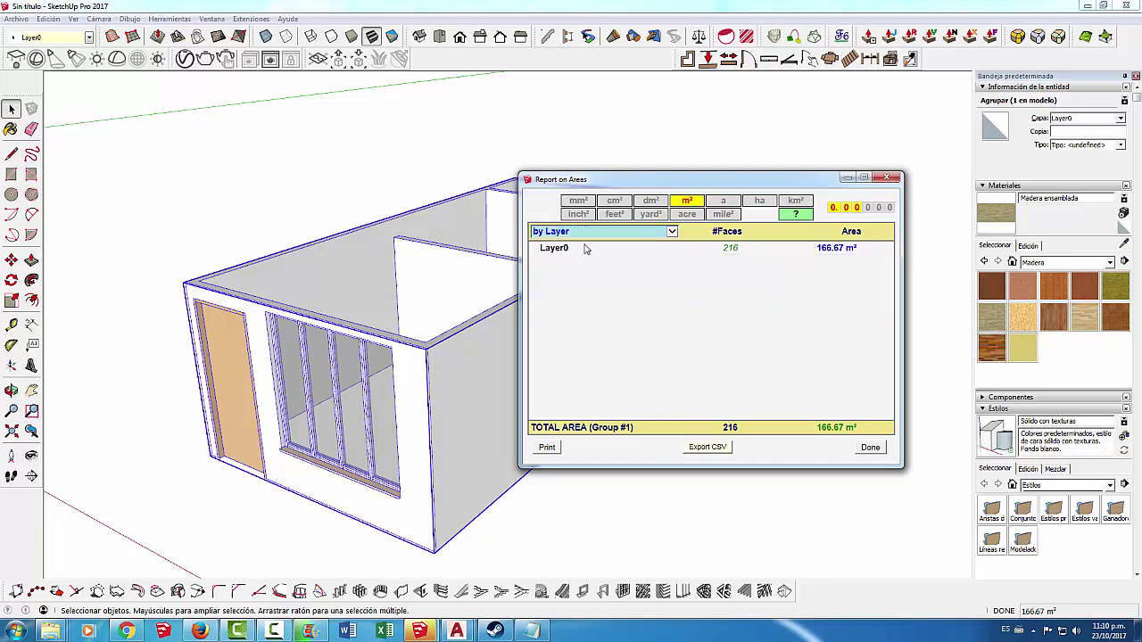
pyautogui.click(597, 234)
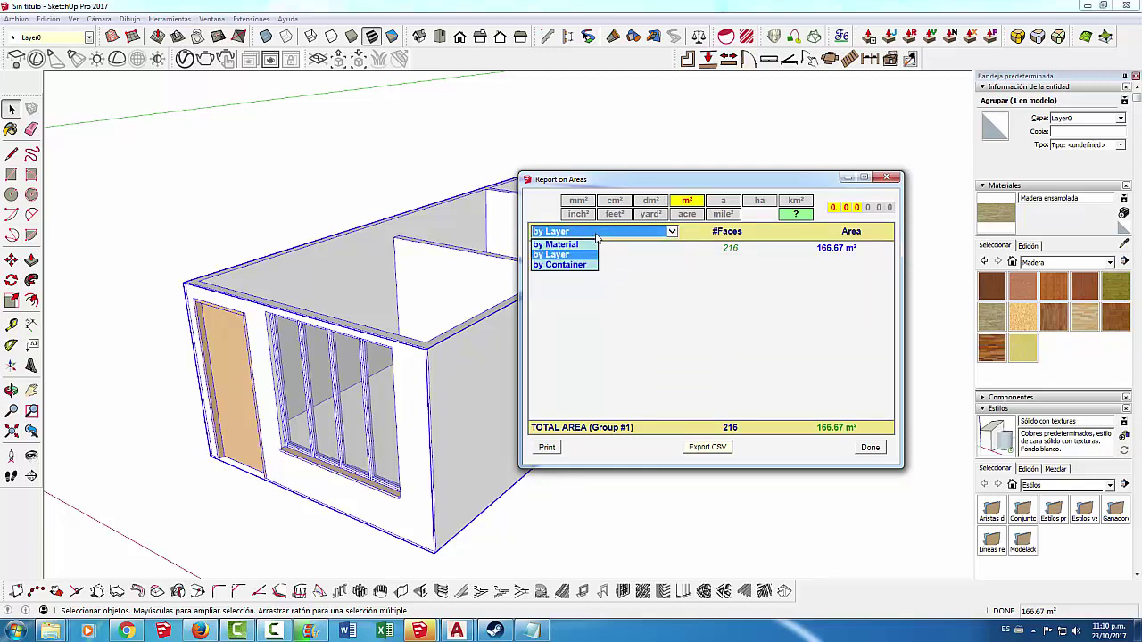
pyautogui.click(556, 266)
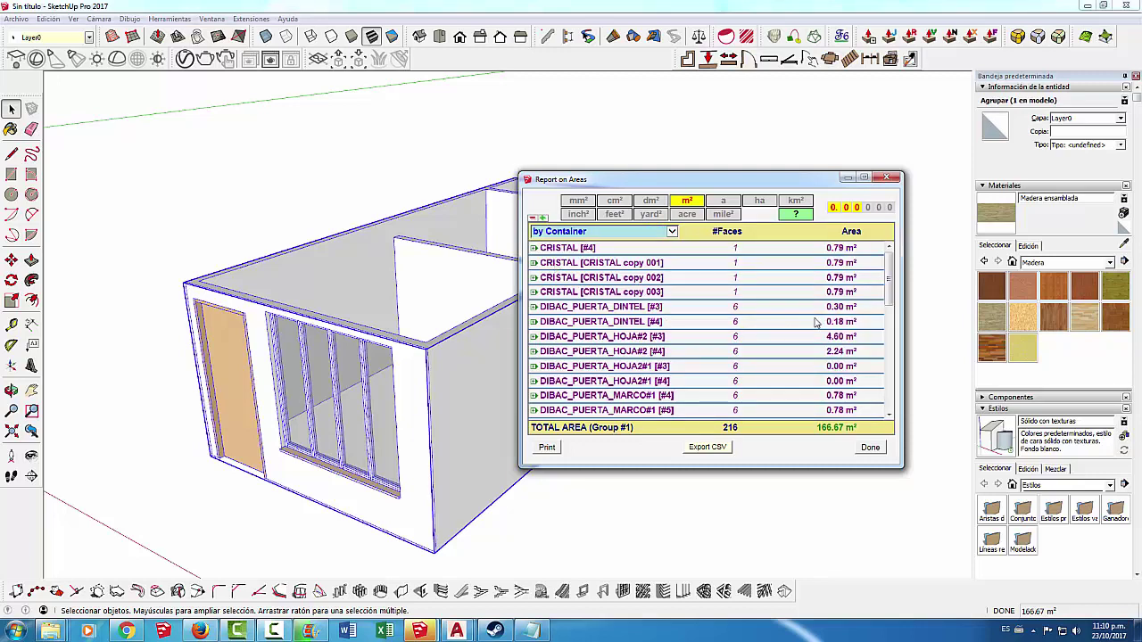
pyautogui.moveTo(887, 281); pyautogui.dragTo(894, 384)
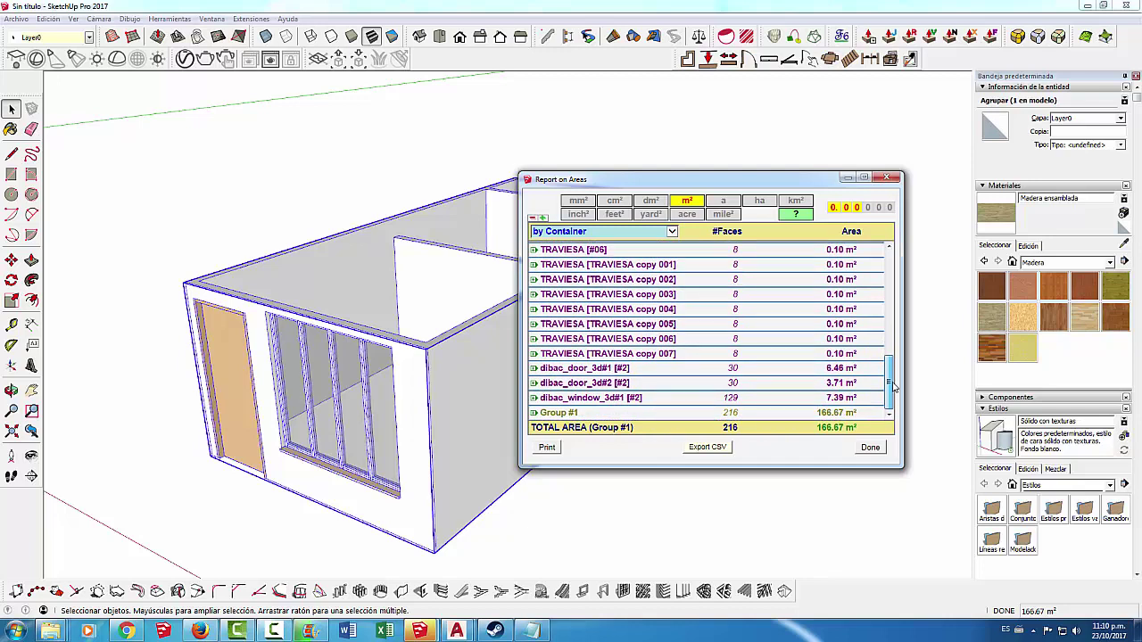
pyautogui.moveTo(893, 386); pyautogui.dragTo(884, 250)
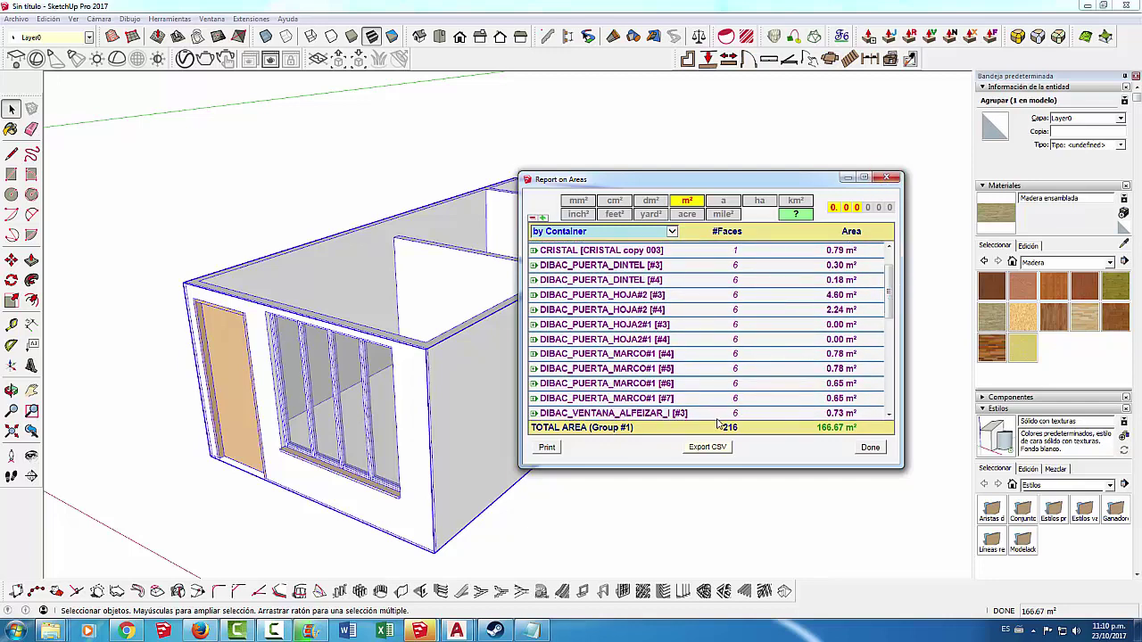
pyautogui.moveTo(888, 282); pyautogui.dragTo(887, 322)
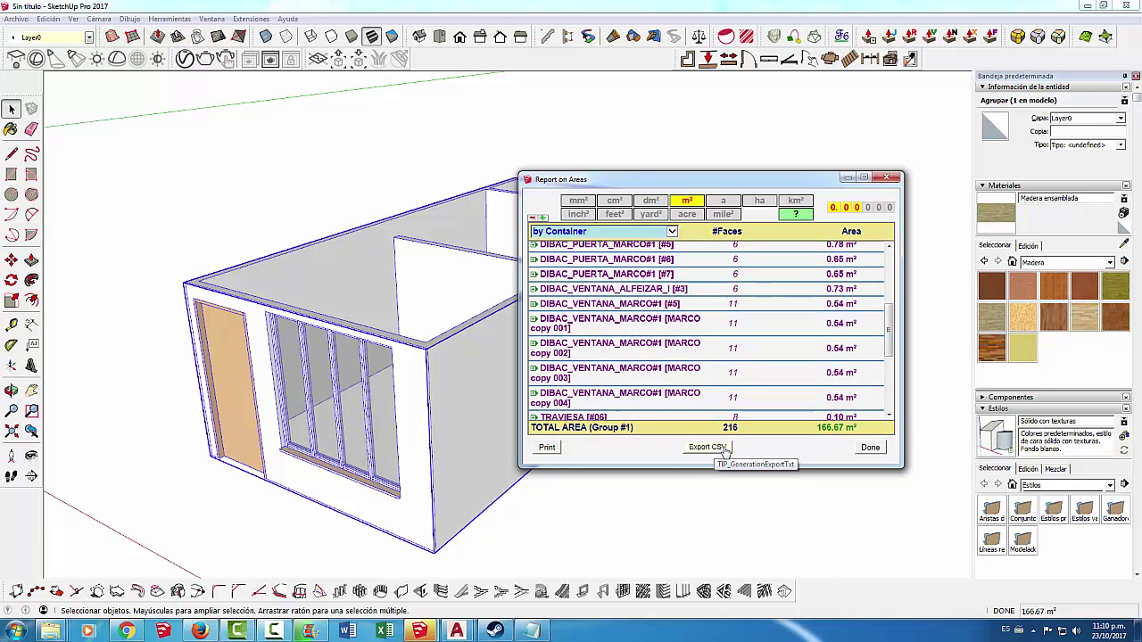
# Step: Export the area report as a CSV into Documents and choose to open it
pyautogui.click(706, 450)
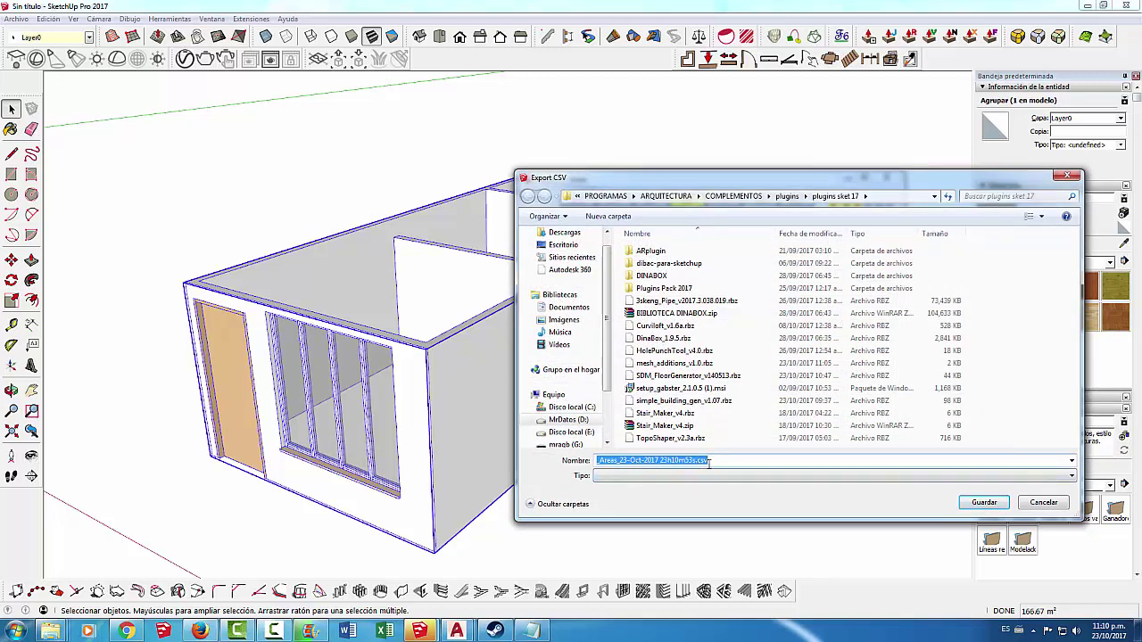
pyautogui.press('Return')
pyautogui.click(706, 447)
pyautogui.click(569, 308)
pyautogui.click(989, 504)
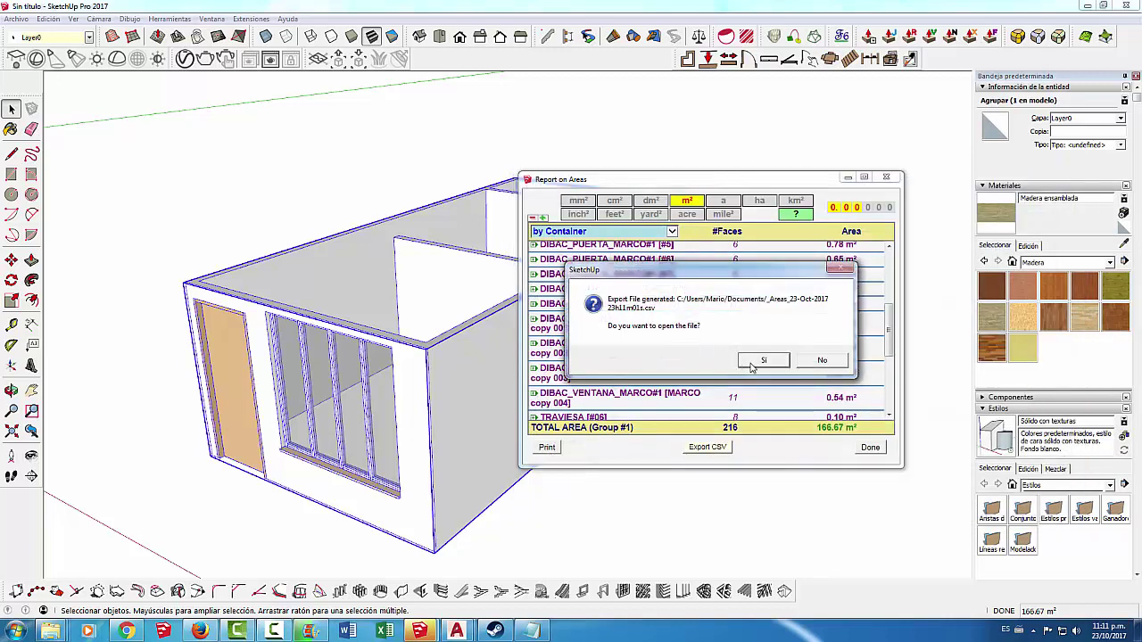
pyautogui.click(758, 361)
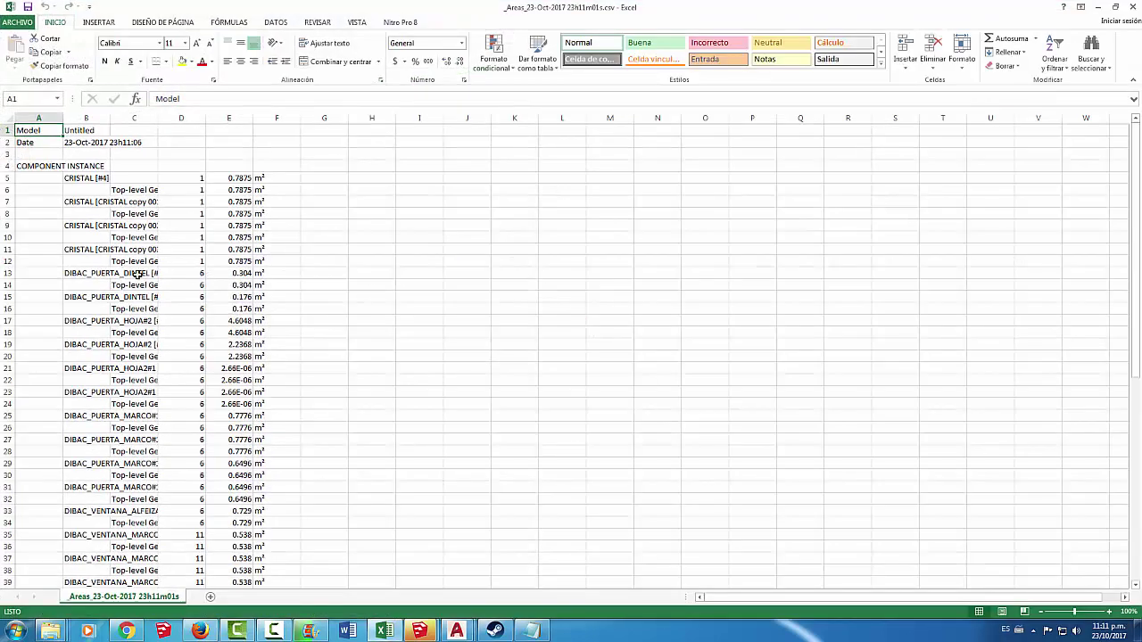
# Step: Widen column B to fit the full component names and check cells B7 and B9
pyautogui.moveTo(110, 118); pyautogui.dragTo(367, 118)
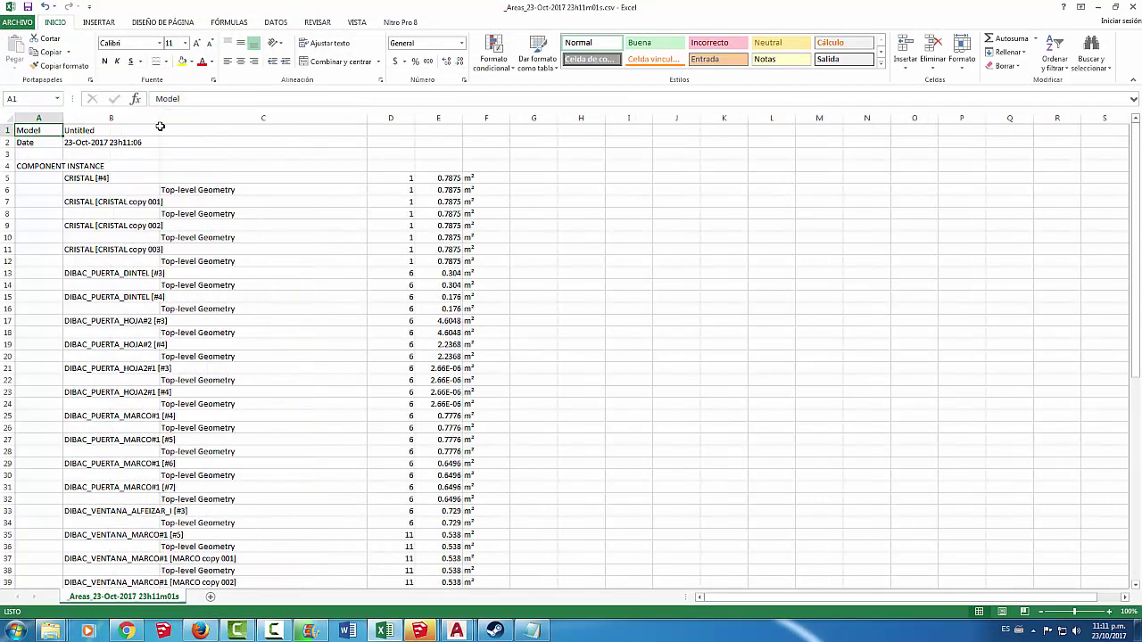
pyautogui.moveTo(159, 118); pyautogui.dragTo(242, 118)
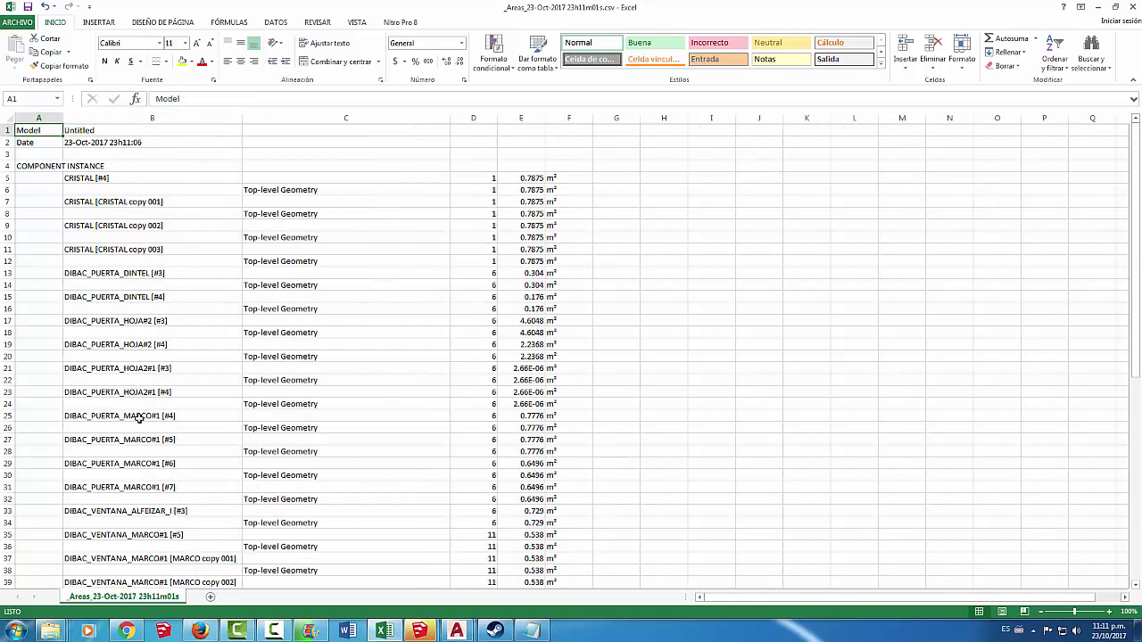
pyautogui.scroll(-7, 138, 418)
pyautogui.scroll(-2, 138, 417)
pyautogui.scroll(1, 139, 418)
pyautogui.scroll(7, 139, 419)
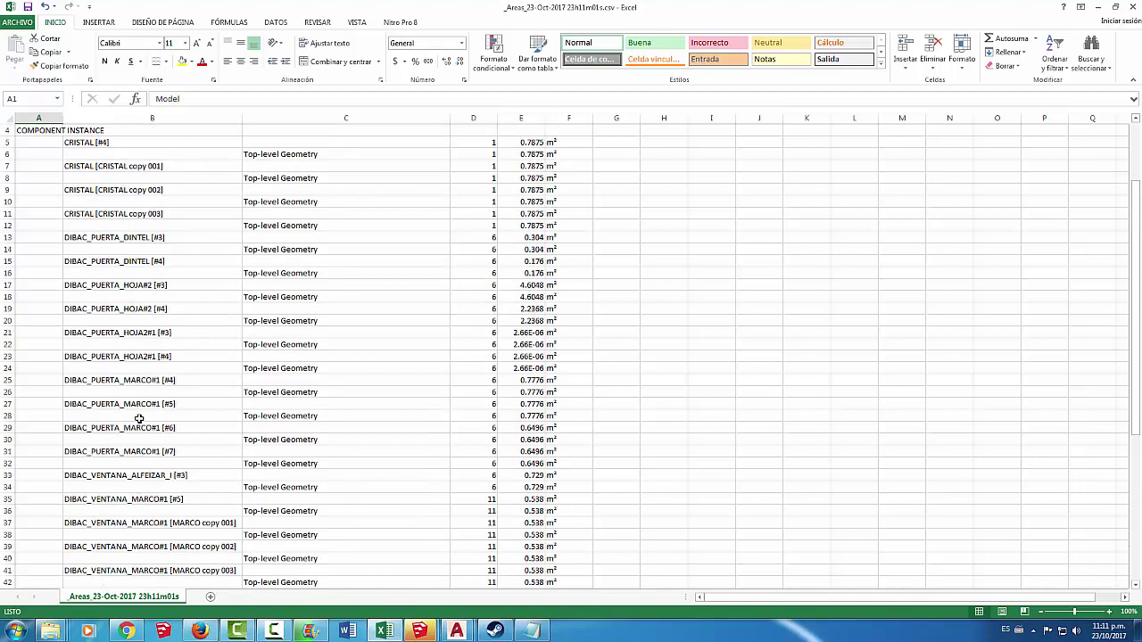
pyautogui.scroll(1, 139, 418)
pyautogui.click(90, 199)
pyautogui.click(102, 224)
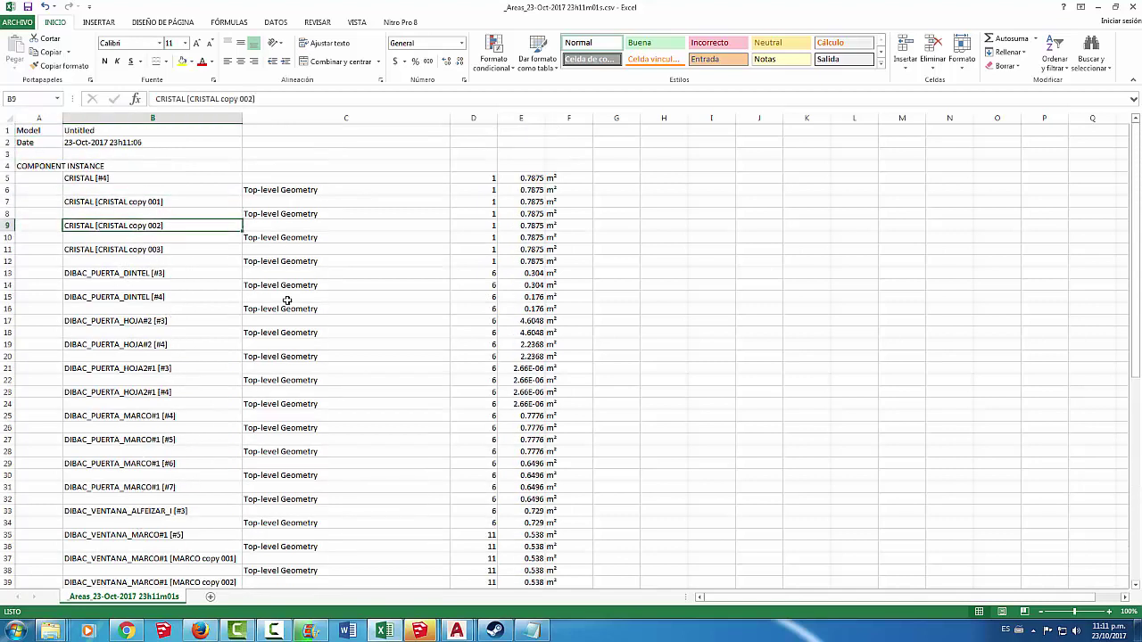
# Step: Scroll through the sheet to review the area entries
pyautogui.scroll(-2, 206, 286)
pyautogui.scroll(-2, 187, 321)
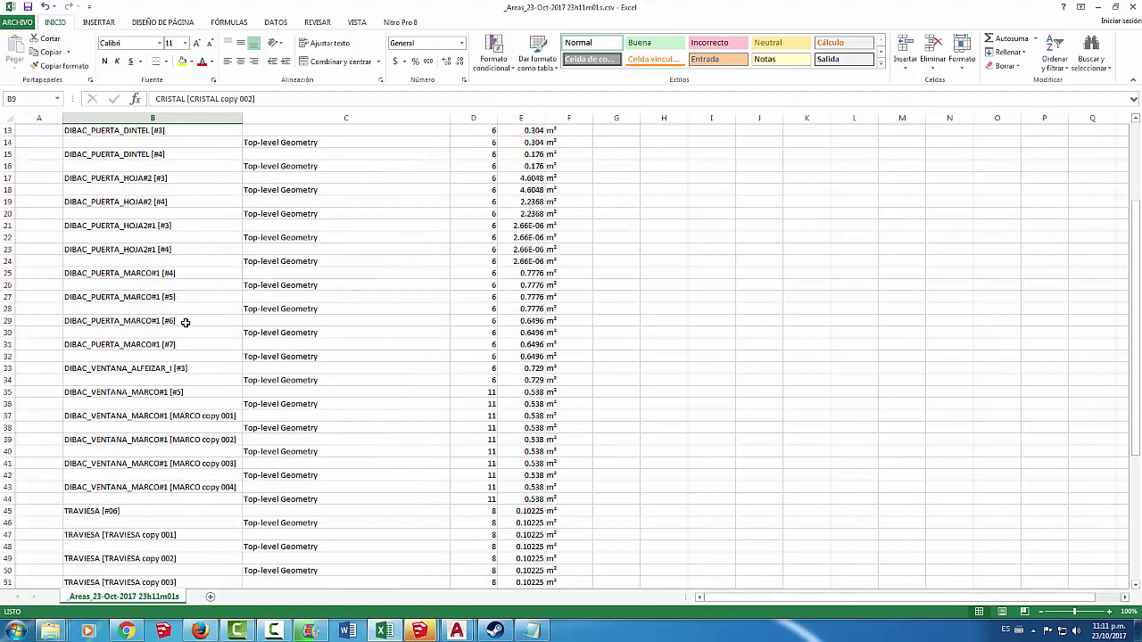
pyautogui.scroll(-2, 184, 321)
pyautogui.scroll(-2, 183, 357)
pyautogui.scroll(-3, 204, 407)
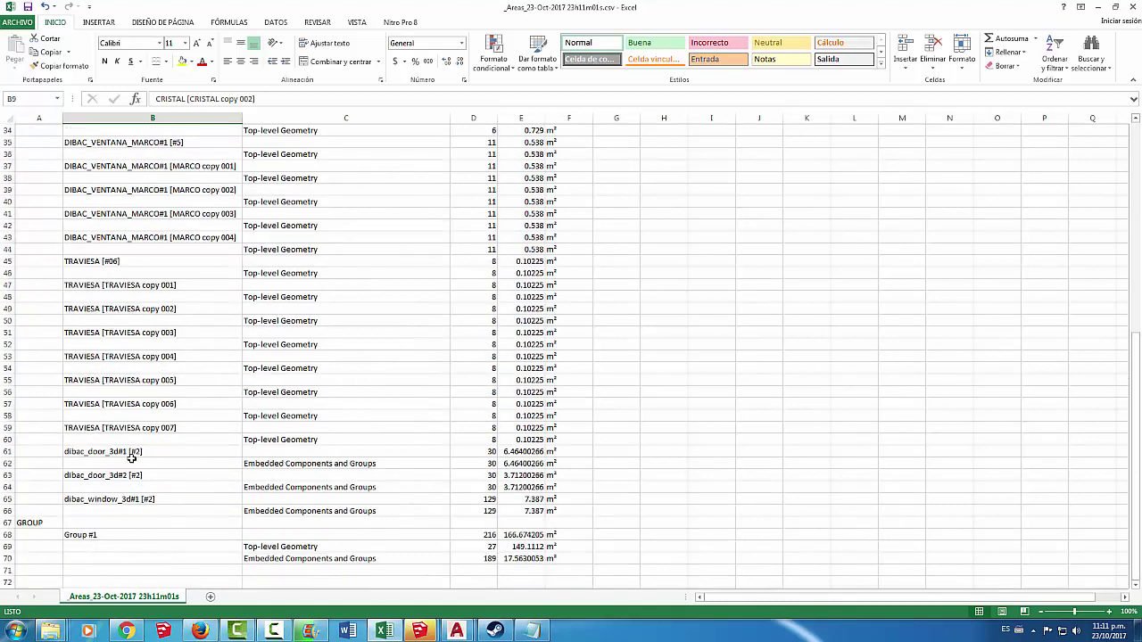
pyautogui.scroll(1, 264, 448)
pyautogui.scroll(1, 272, 435)
pyautogui.scroll(1, 272, 434)
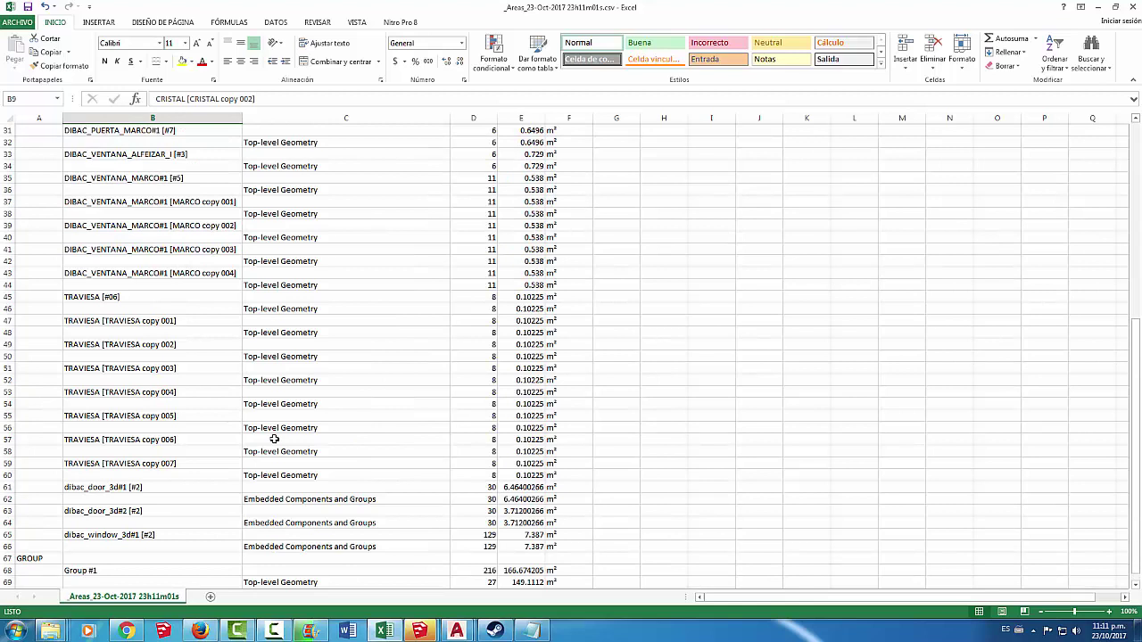
pyautogui.scroll(1, 273, 437)
pyautogui.scroll(-3, 243, 389)
pyautogui.scroll(-3, 242, 389)
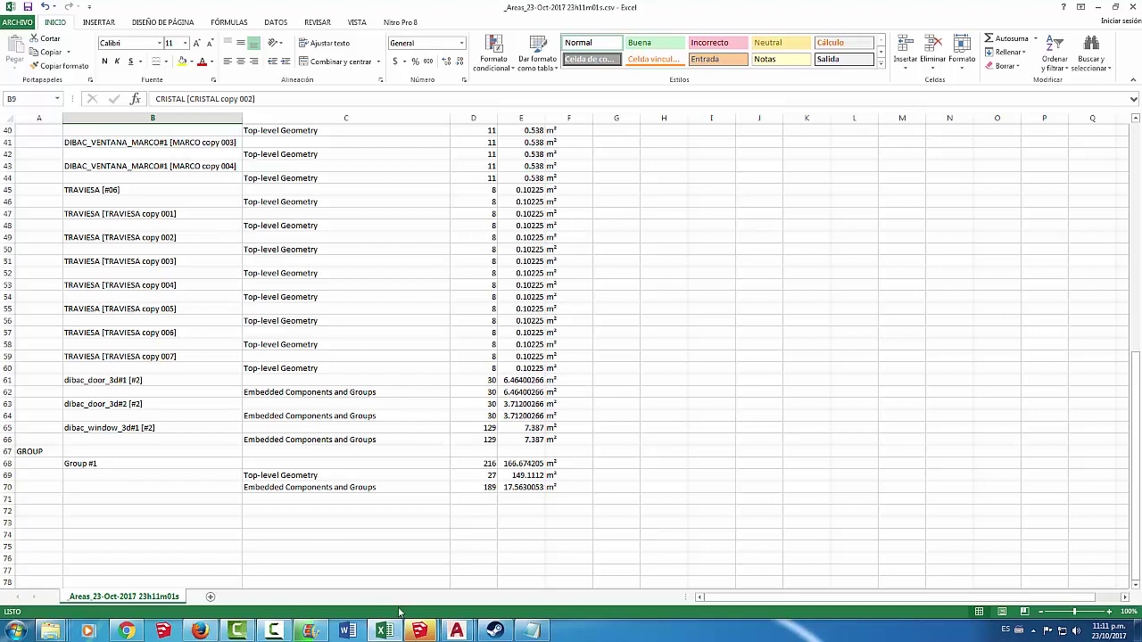
pyautogui.moveTo(355, 567)
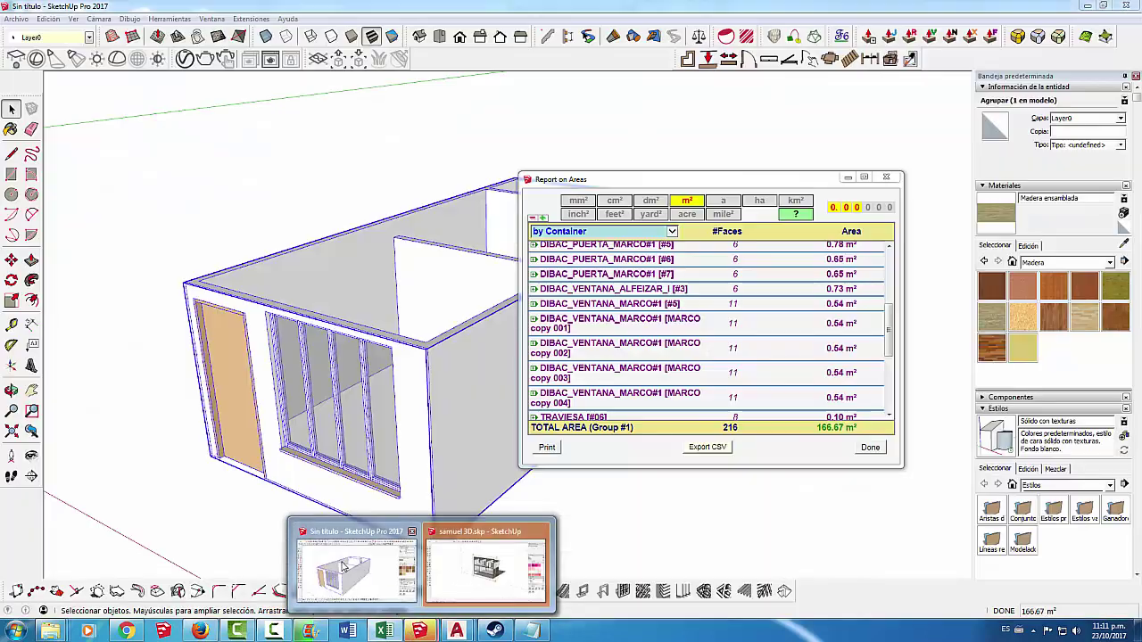
# Step: Close the Report on Areas and start Label with Areas on the untitled house group
pyautogui.click(343, 566)
pyautogui.click(889, 178)
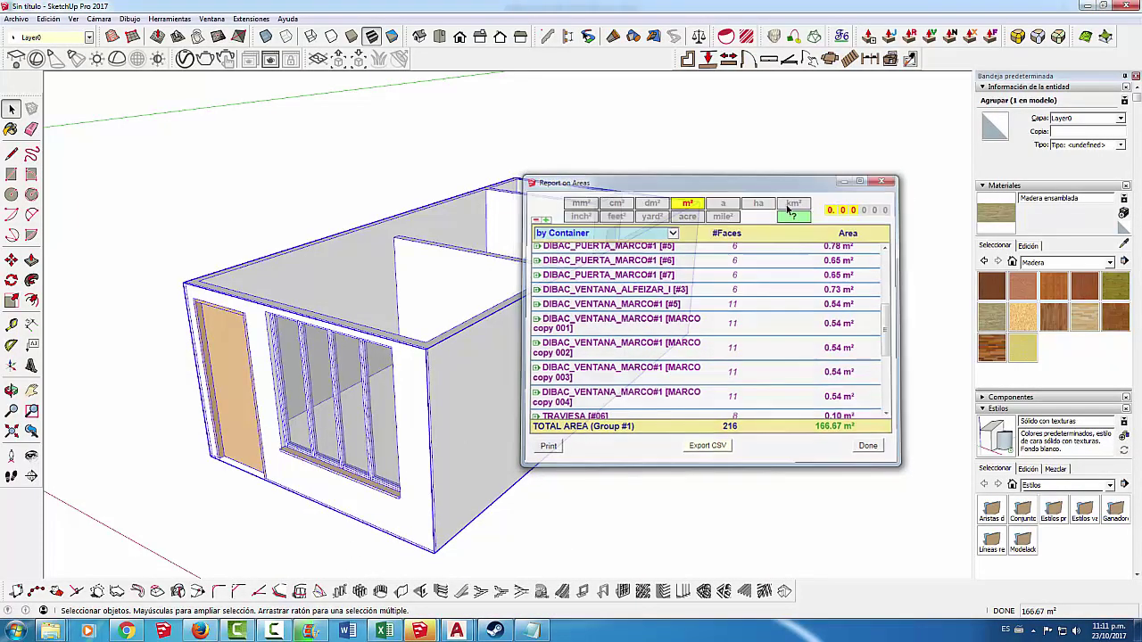
pyautogui.rightClick(454, 355)
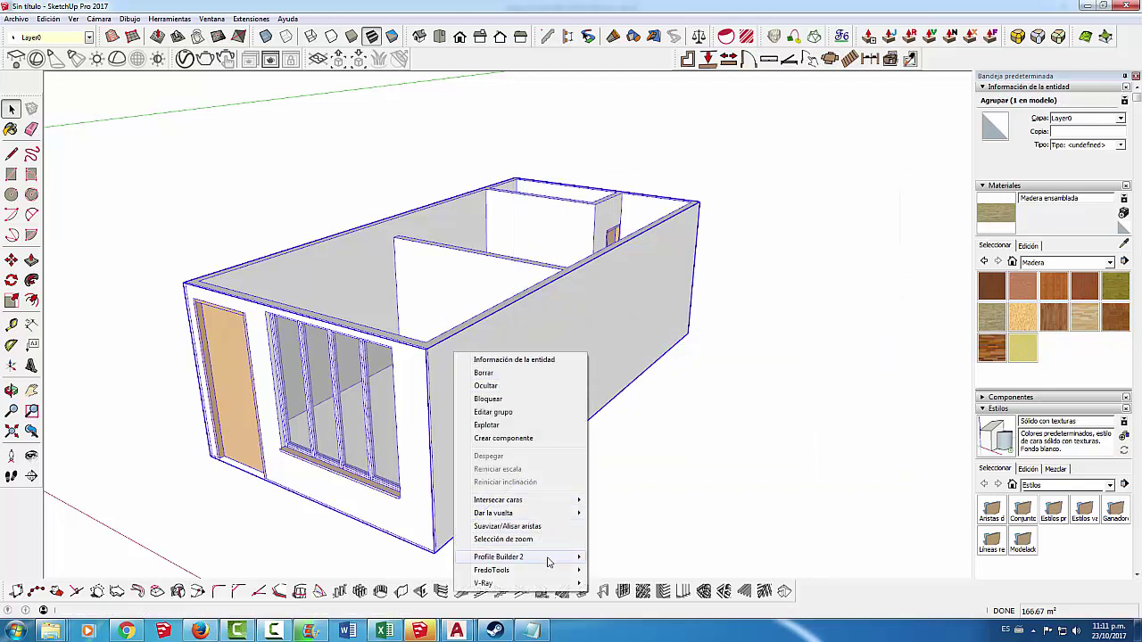
pyautogui.moveTo(491, 570)
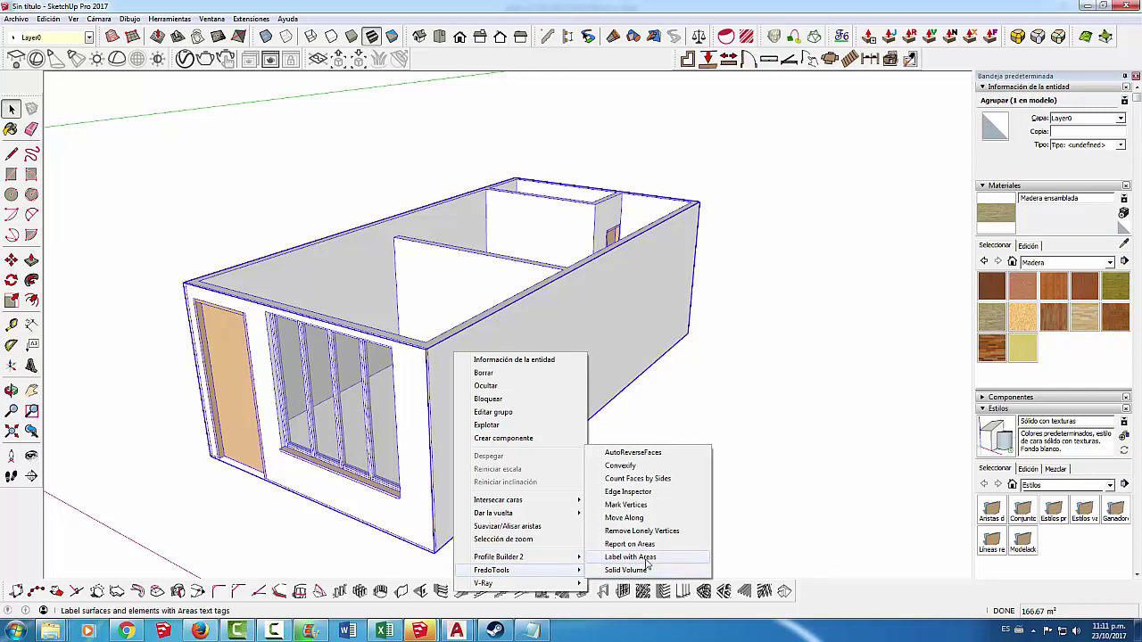
pyautogui.click(648, 558)
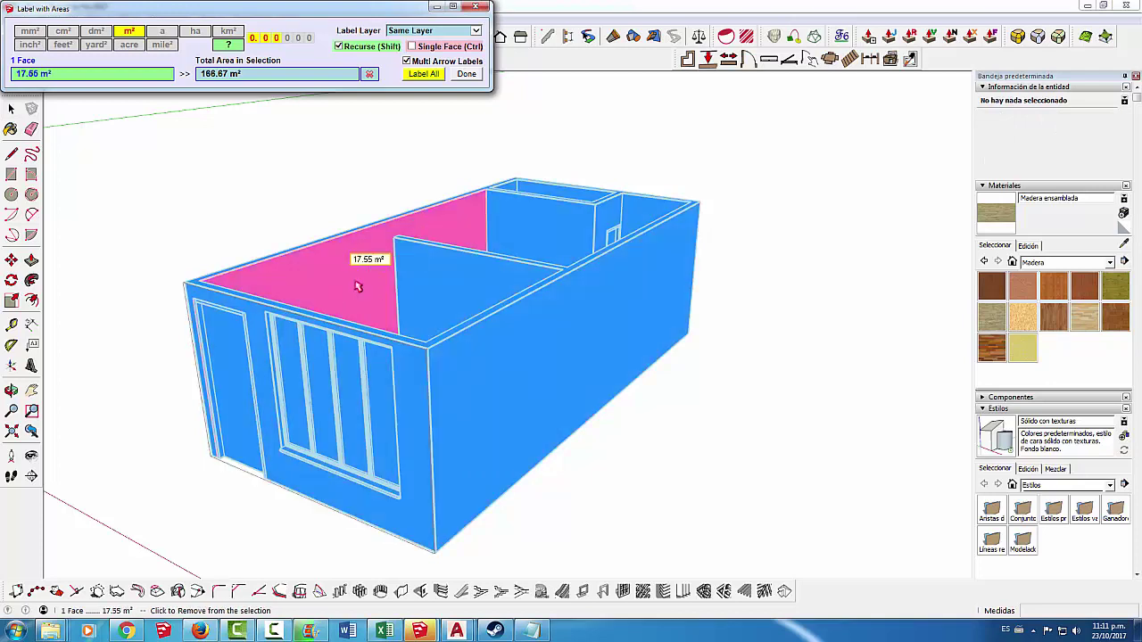
# Step: Label the right and front walls with their areas, such as 20.80 m² and 17.55 m², then finish
pyautogui.click(472, 357)
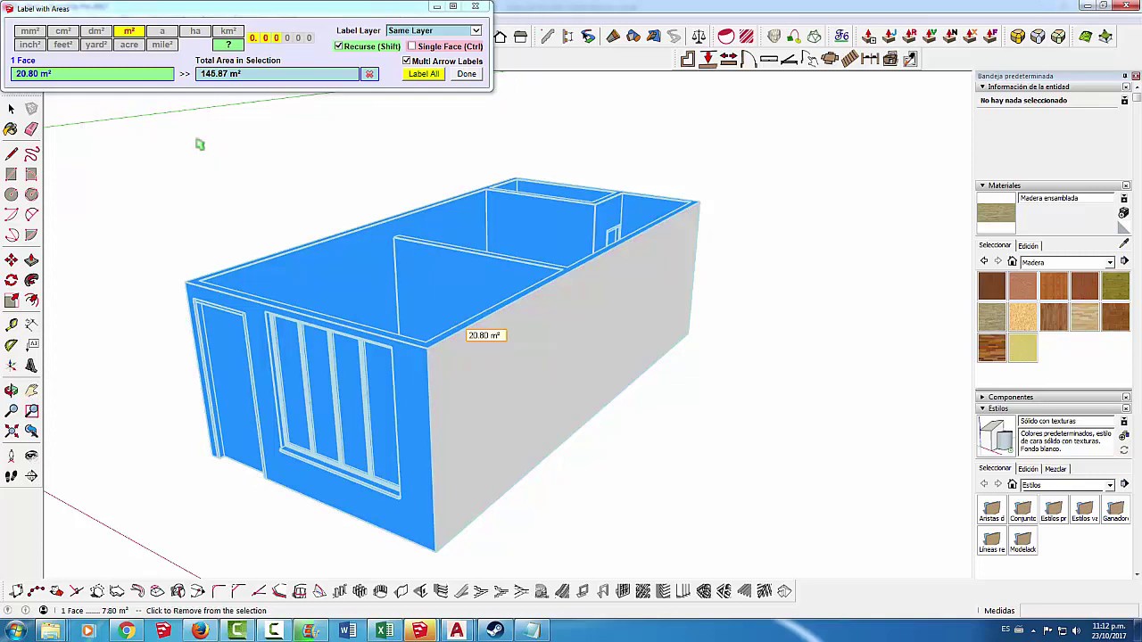
pyautogui.click(514, 383)
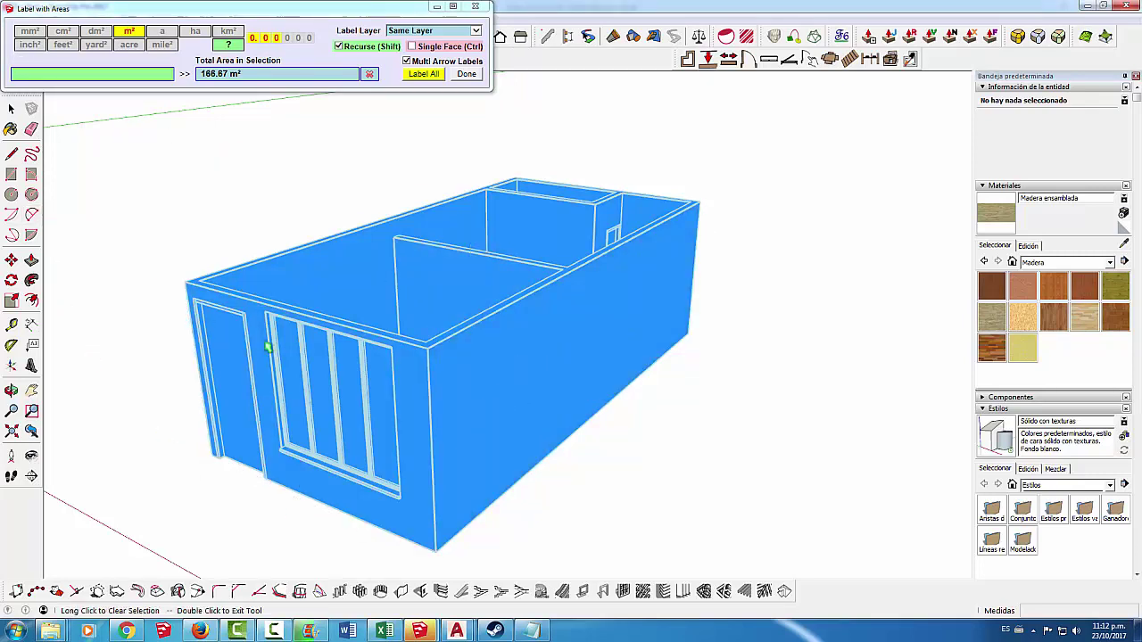
pyautogui.click(460, 424)
pyautogui.click(459, 424)
pyautogui.click(464, 410)
pyautogui.click(465, 410)
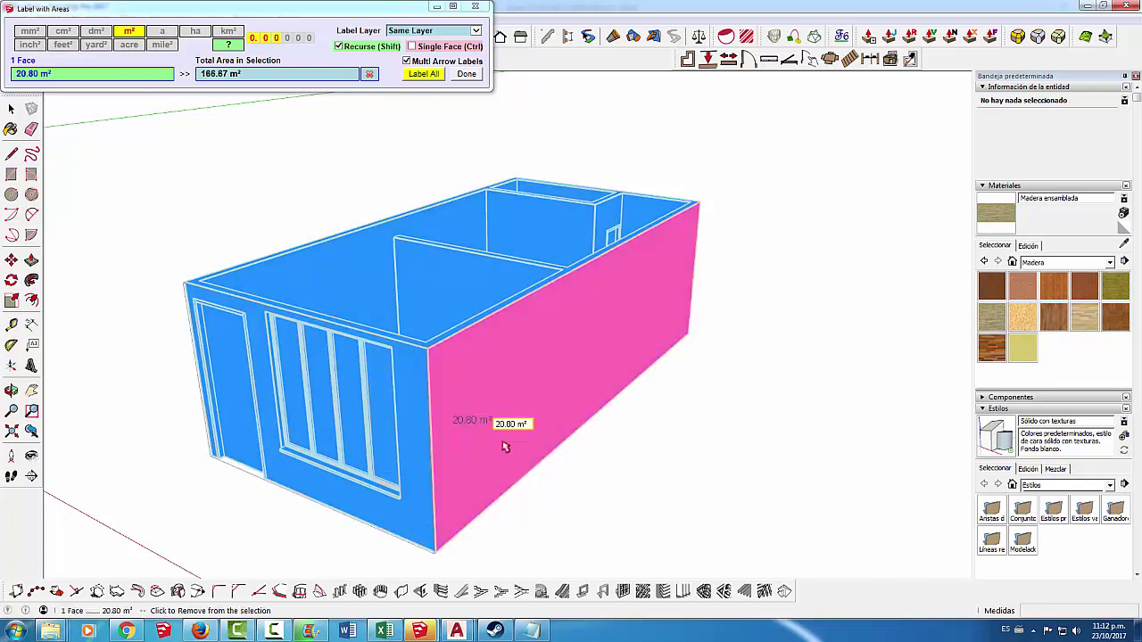
pyautogui.click(418, 409)
pyautogui.click(414, 412)
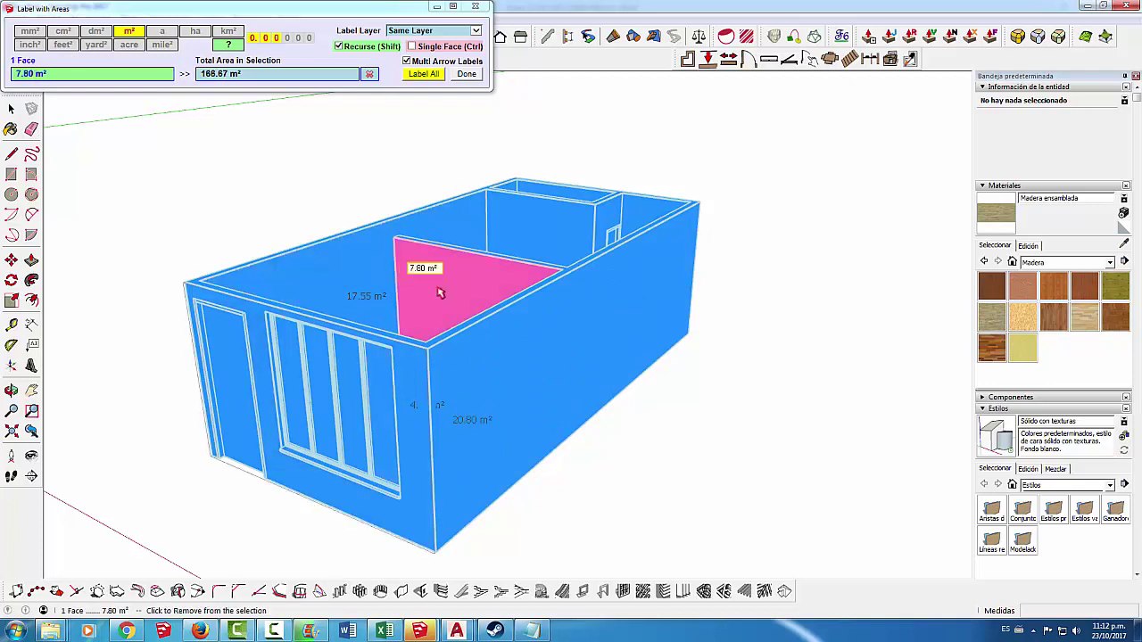
pyautogui.moveTo(509, 301)
pyautogui.mouseDown(button='middle')
pyautogui.moveTo(585, 323)
pyautogui.moveTo(711, 295)
pyautogui.moveTo(597, 276)
pyautogui.moveTo(339, 280)
pyautogui.moveTo(313, 322)
pyautogui.moveTo(643, 285)
pyautogui.moveTo(535, 293)
pyautogui.moveTo(476, 576)
pyautogui.mouseUp(button='middle')
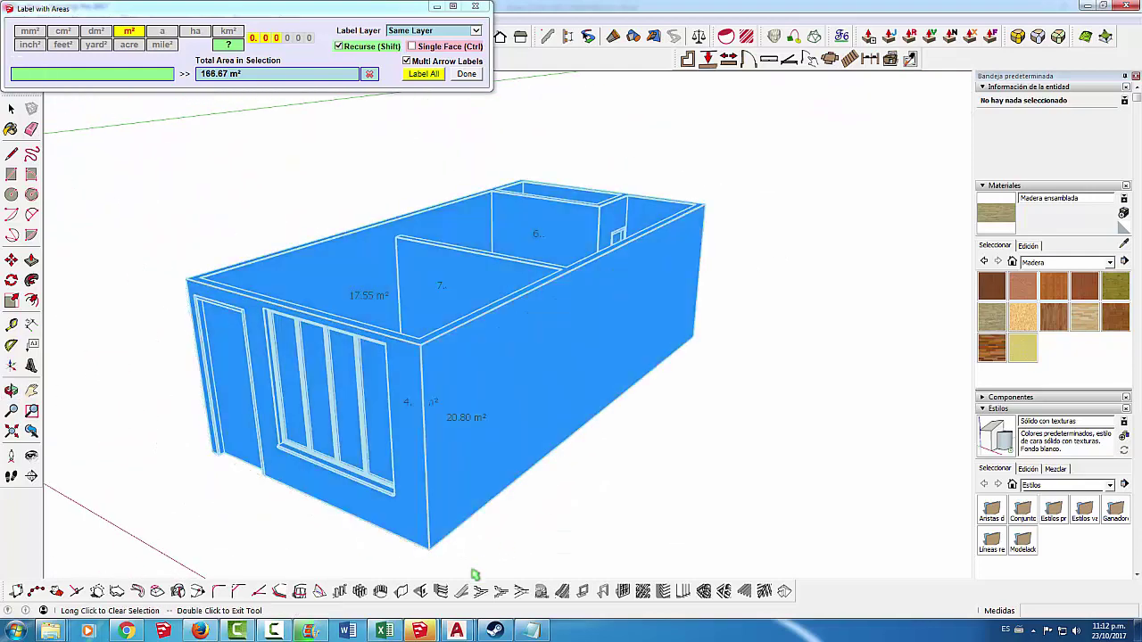
pyautogui.click(464, 75)
# Step: Switch to the samuel 3D model, dismiss the plugin load errors, and orbit the cut house
pyautogui.moveTo(413, 363)
pyautogui.mouseDown(button='middle')
pyautogui.moveTo(580, 313)
pyautogui.moveTo(548, 401)
pyautogui.moveTo(387, 372)
pyautogui.moveTo(540, 371)
pyautogui.moveTo(581, 420)
pyautogui.moveTo(382, 400)
pyautogui.moveTo(509, 333)
pyautogui.moveTo(464, 375)
pyautogui.mouseUp(button='middle')
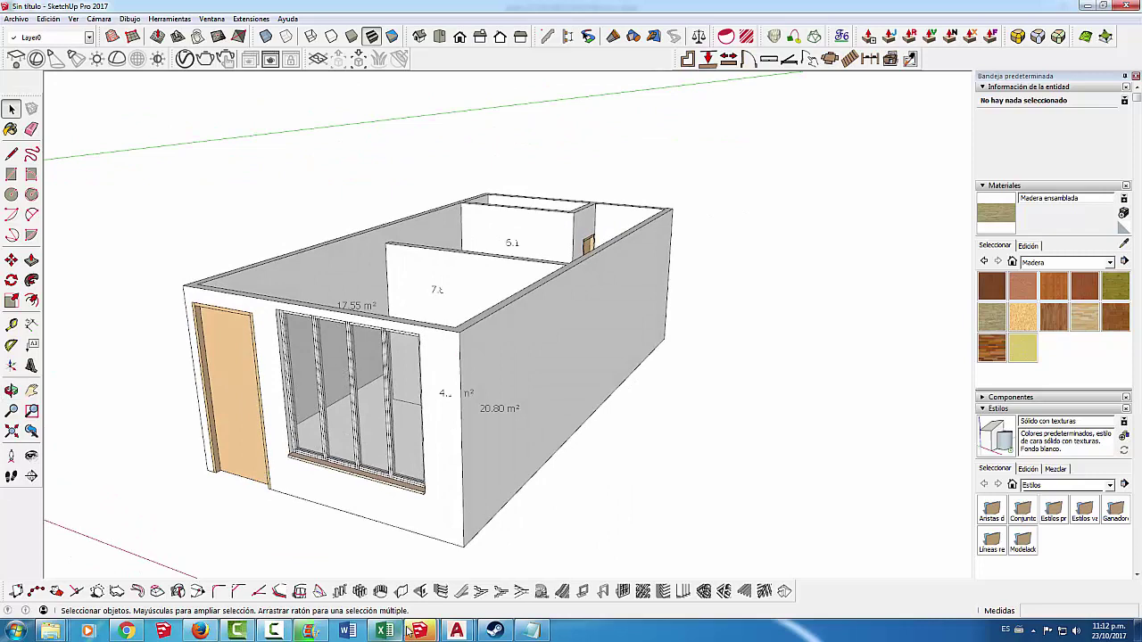
pyautogui.click(475, 589)
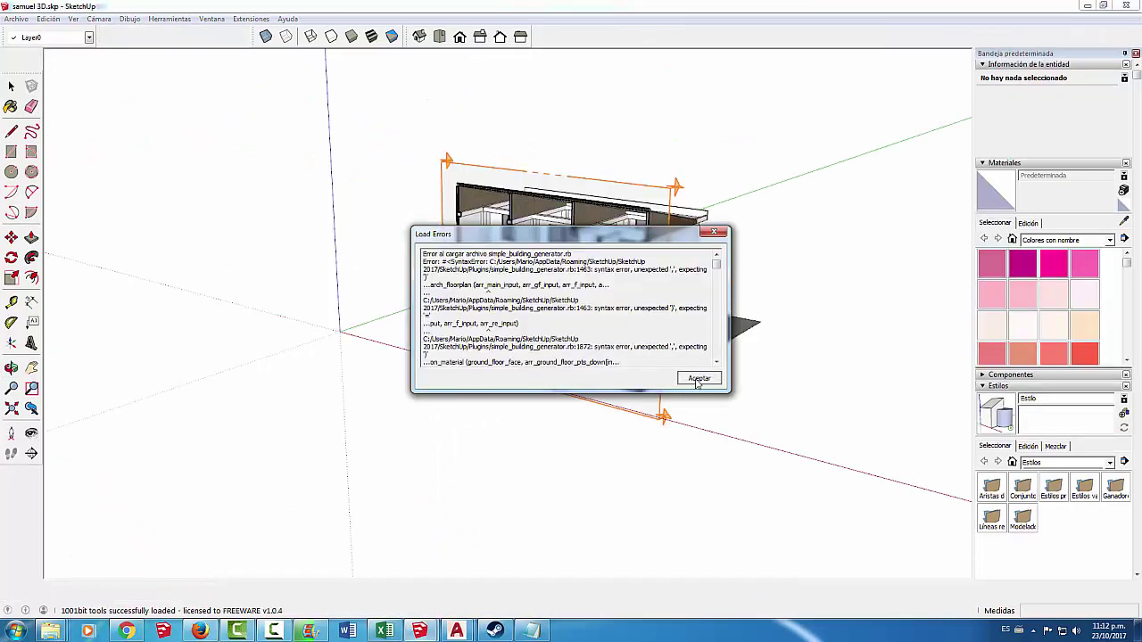
pyautogui.click(697, 380)
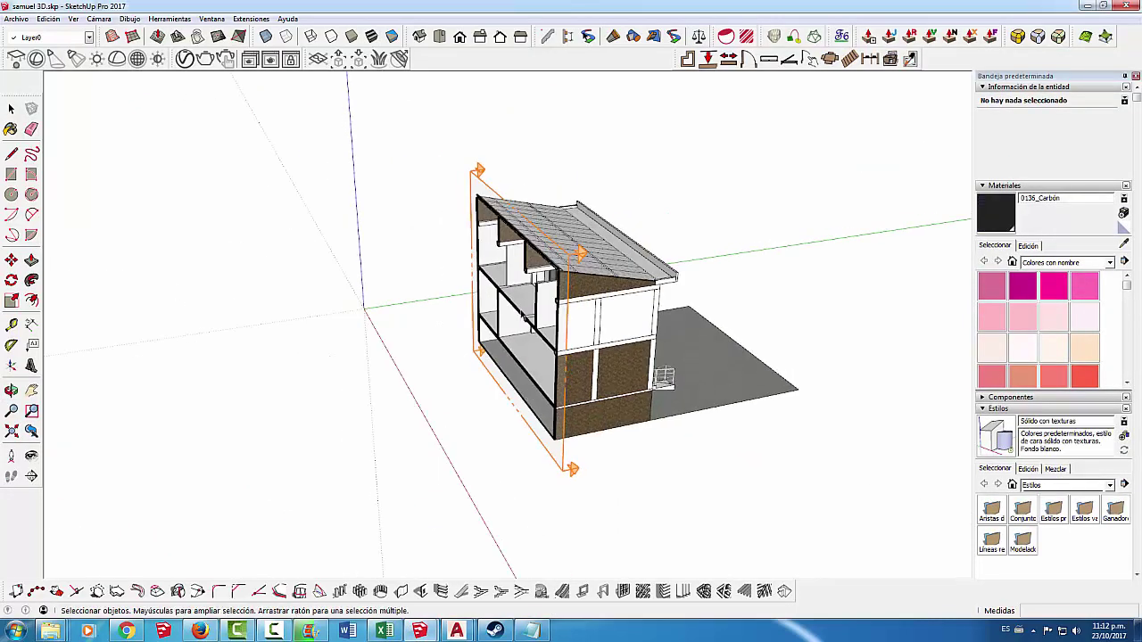
pyautogui.moveTo(520, 398); pyautogui.dragTo(478, 188, button='middle')
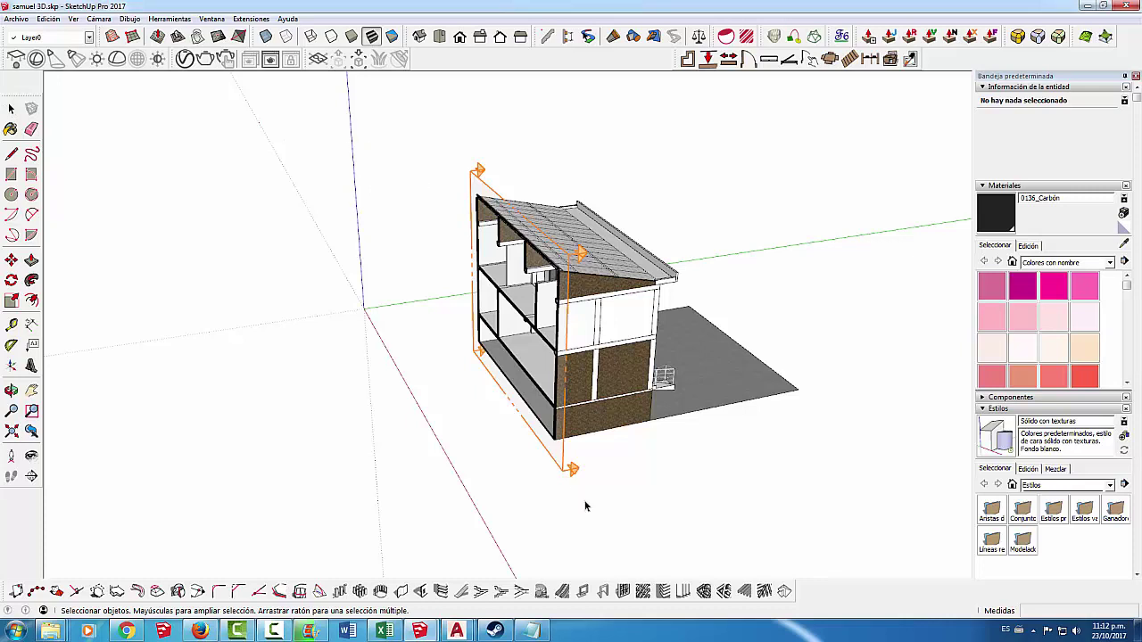
# Step: Delete the section plane and select the now uncut house group
pyautogui.click(570, 472)
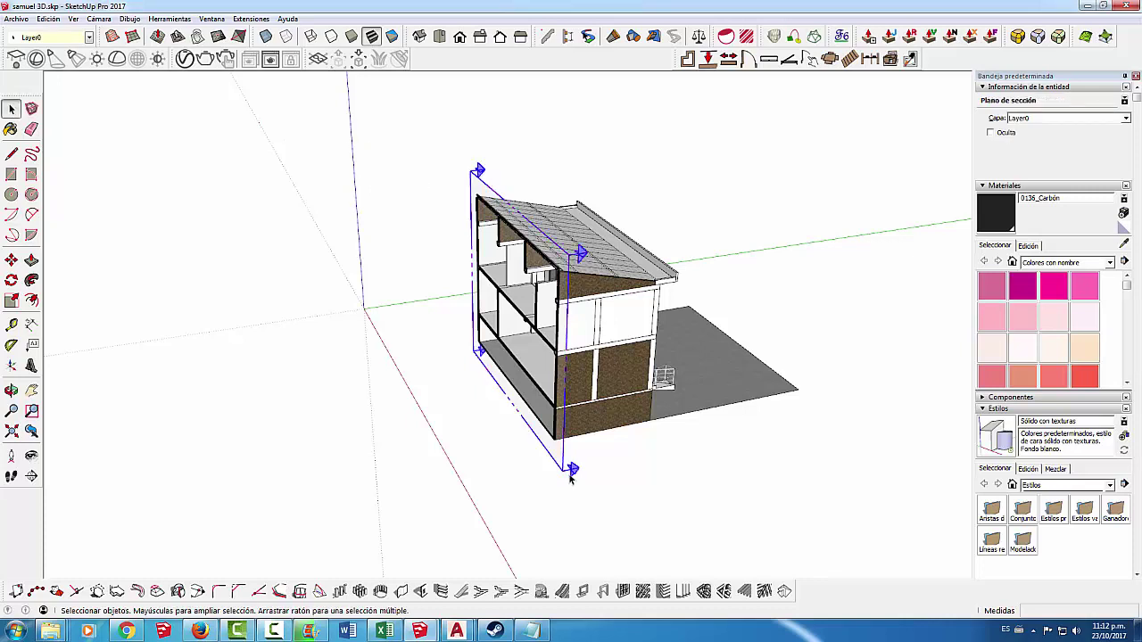
pyautogui.press('Delete')
pyautogui.moveTo(568, 473)
pyautogui.mouseDown(button='middle')
pyautogui.moveTo(587, 312)
pyautogui.moveTo(653, 294)
pyautogui.moveTo(543, 298)
pyautogui.mouseUp(button='middle')
pyautogui.click(587, 313)
pyautogui.scroll(2, 548, 305)
# Step: Launch Label with Areas on the samuel 3D house and cycle the units through cm², dm², m² and ares
pyautogui.rightClick(544, 298)
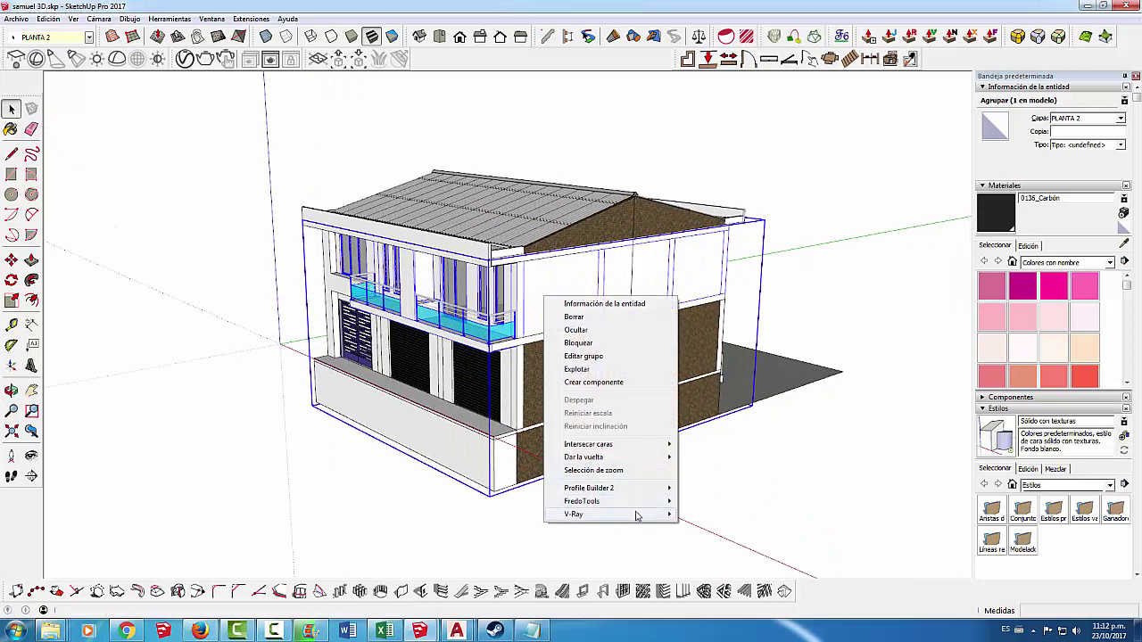
pyautogui.moveTo(582, 501)
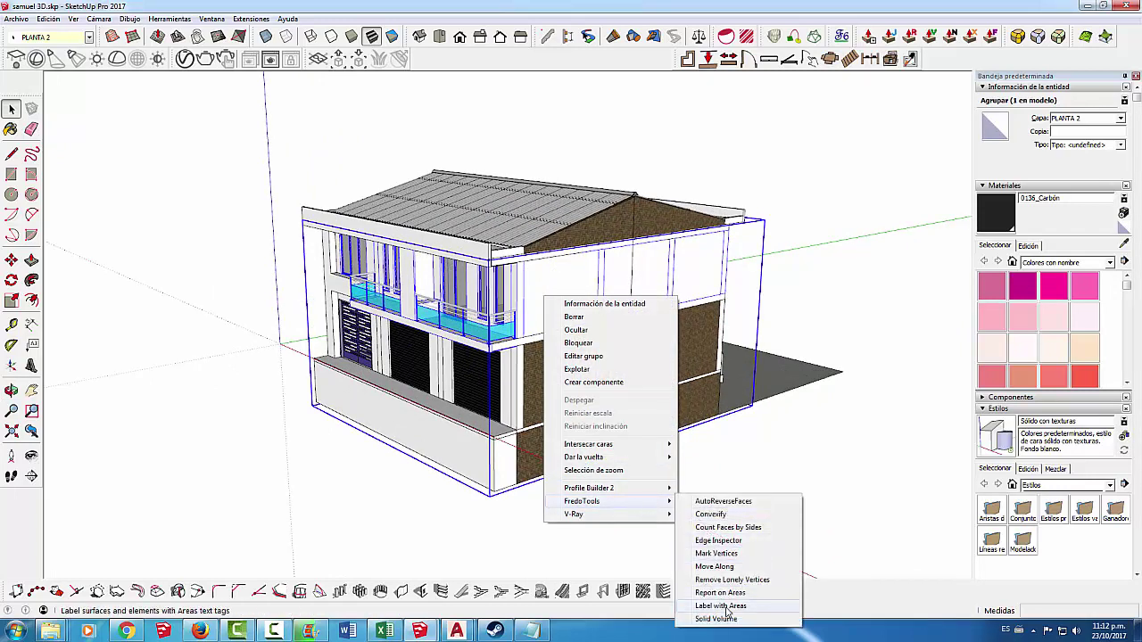
pyautogui.click(727, 607)
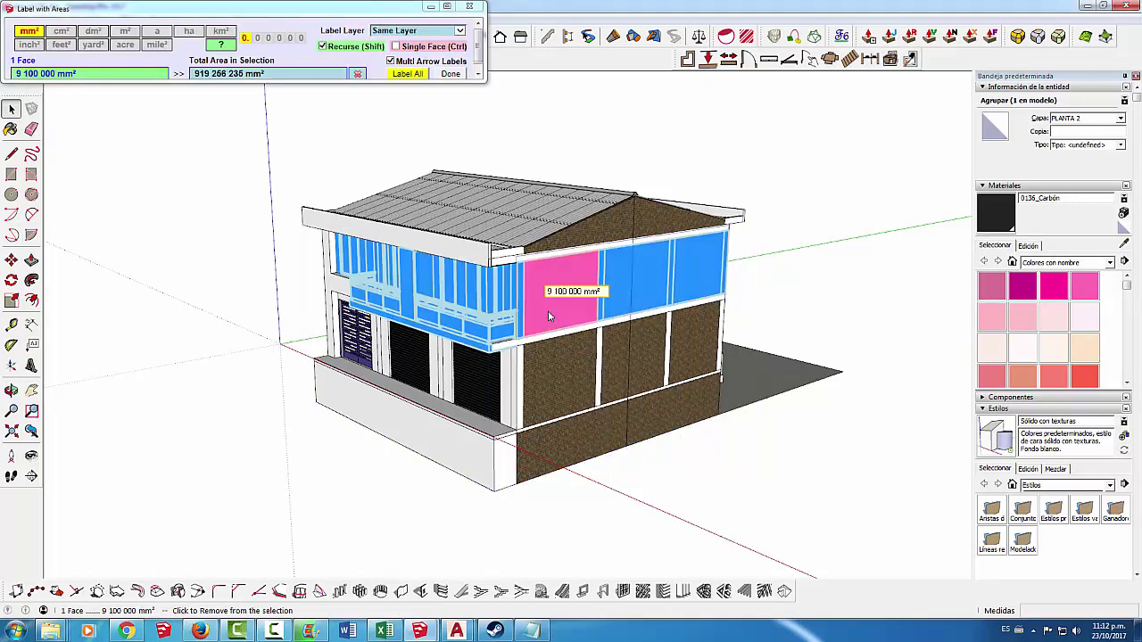
pyautogui.moveTo(548, 310); pyautogui.dragTo(575, 326, button='middle')
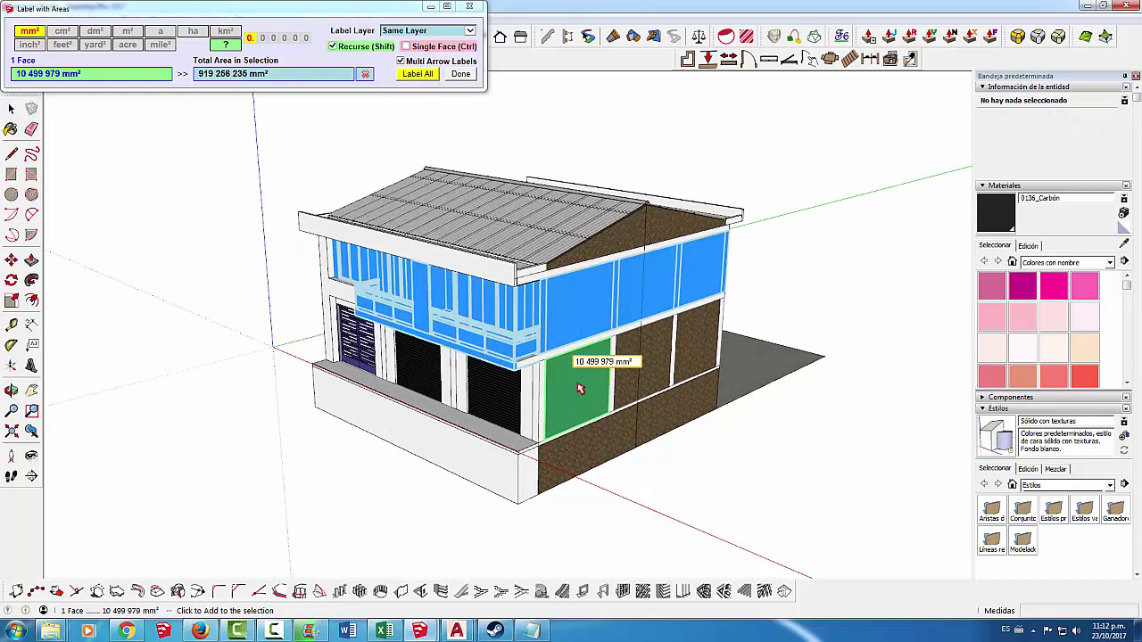
pyautogui.scroll(1, 585, 388)
pyautogui.scroll(2, 582, 385)
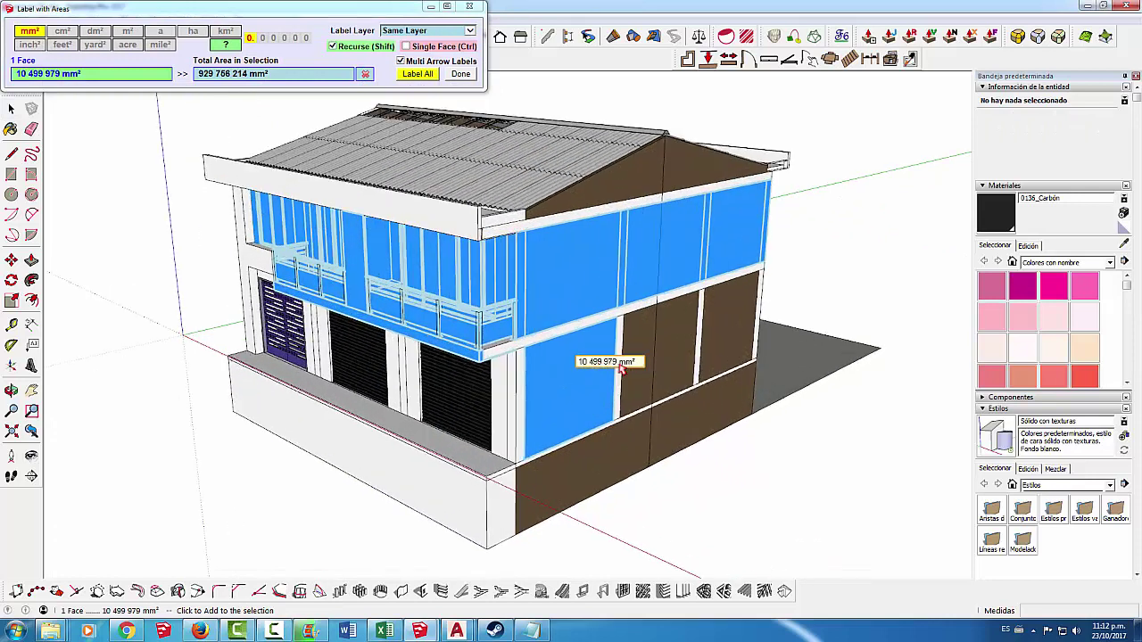
pyautogui.scroll(1, 625, 360)
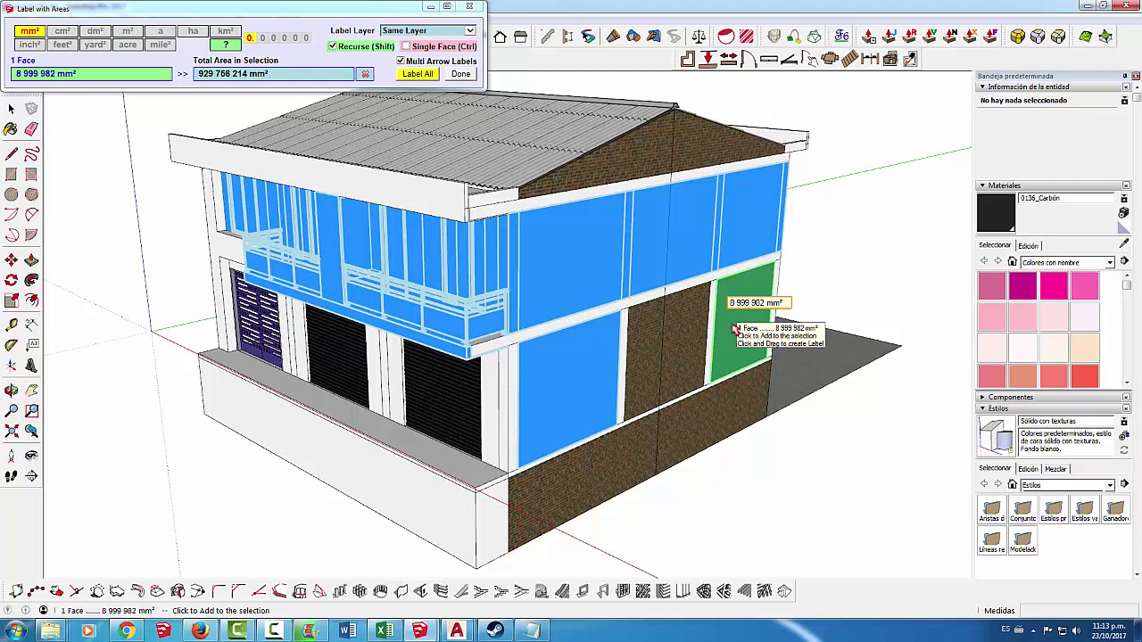
pyautogui.click(71, 32)
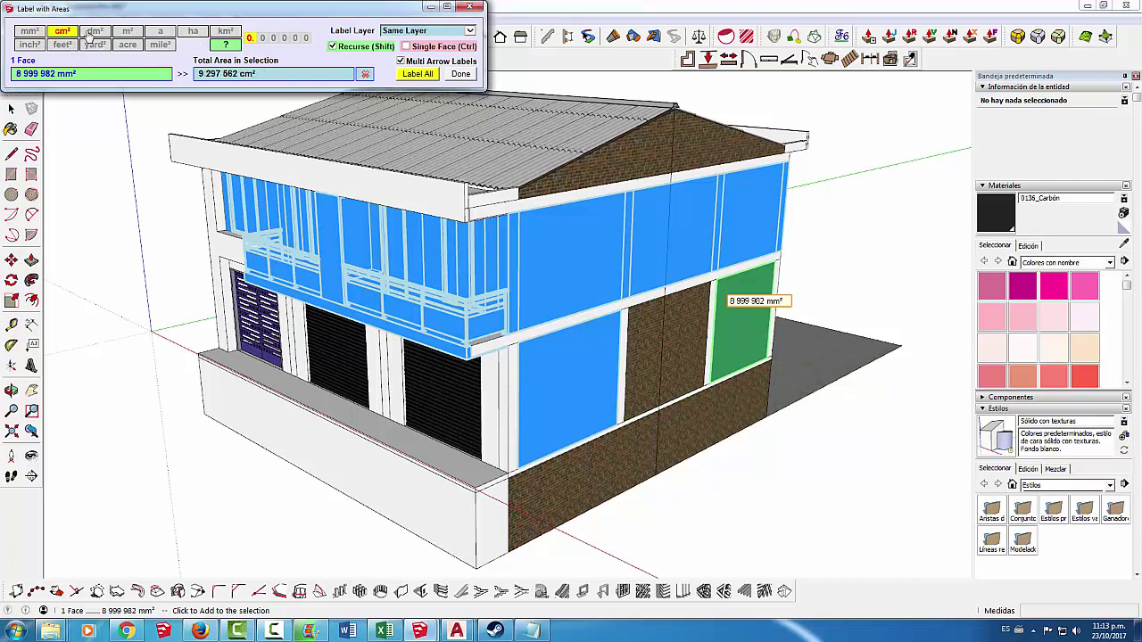
pyautogui.click(94, 32)
pyautogui.click(125, 33)
pyautogui.click(161, 34)
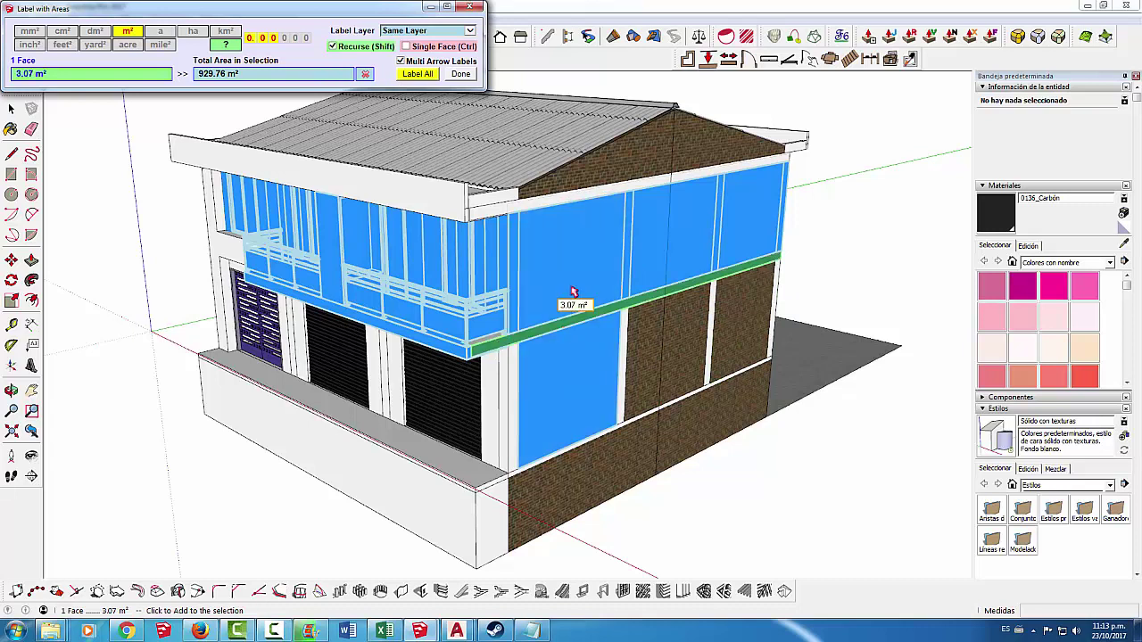
# Step: Place 9.10 m² labels on the upper wall and a 10.50 m² label on the lower wall
pyautogui.click(581, 260)
pyautogui.click(595, 279)
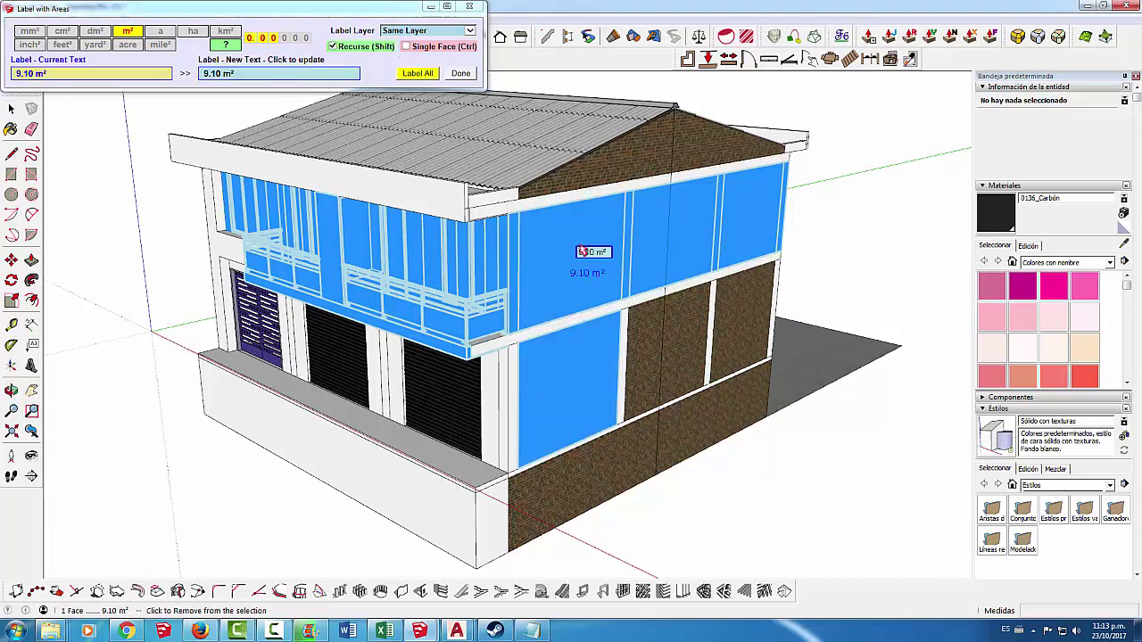
pyautogui.press('Escape')
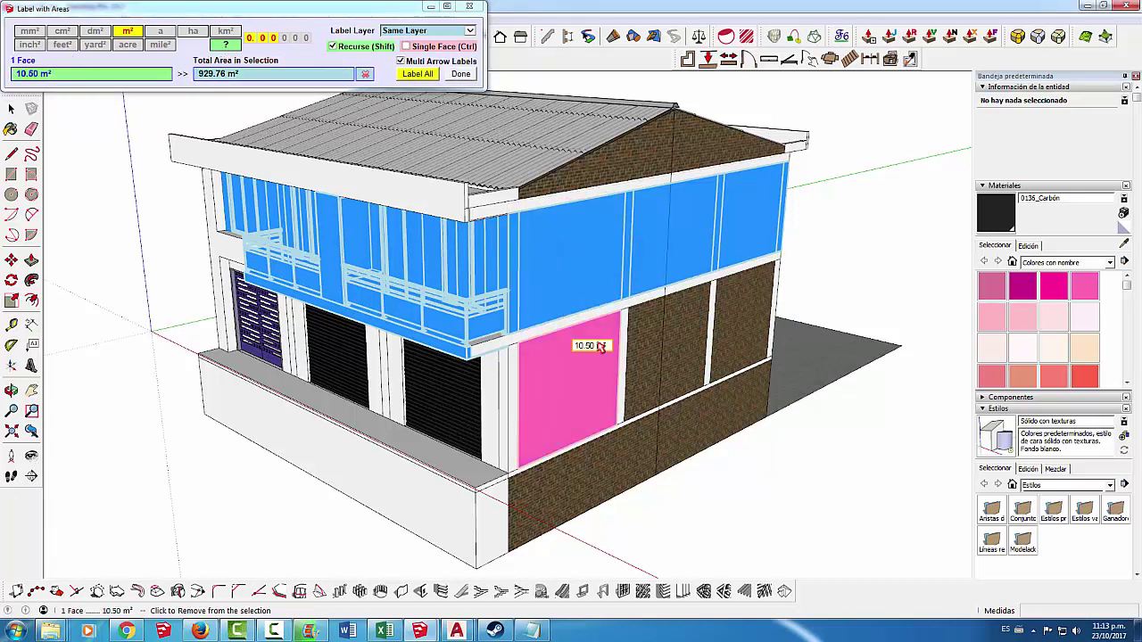
pyautogui.click(584, 263)
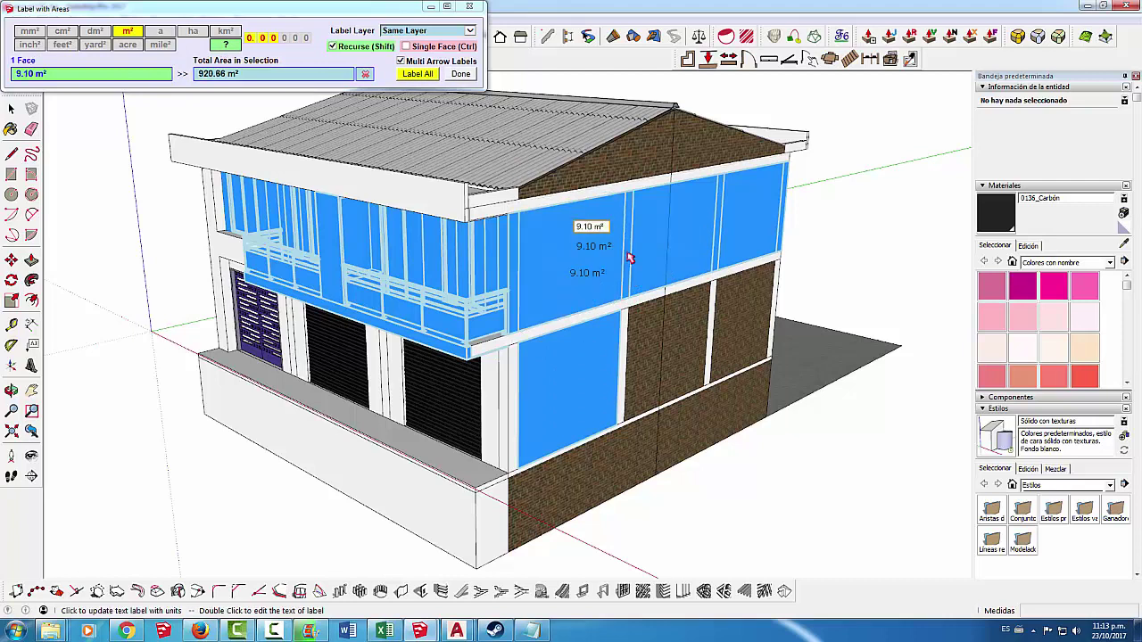
pyautogui.moveTo(607, 286); pyautogui.dragTo(476, 357, button='middle')
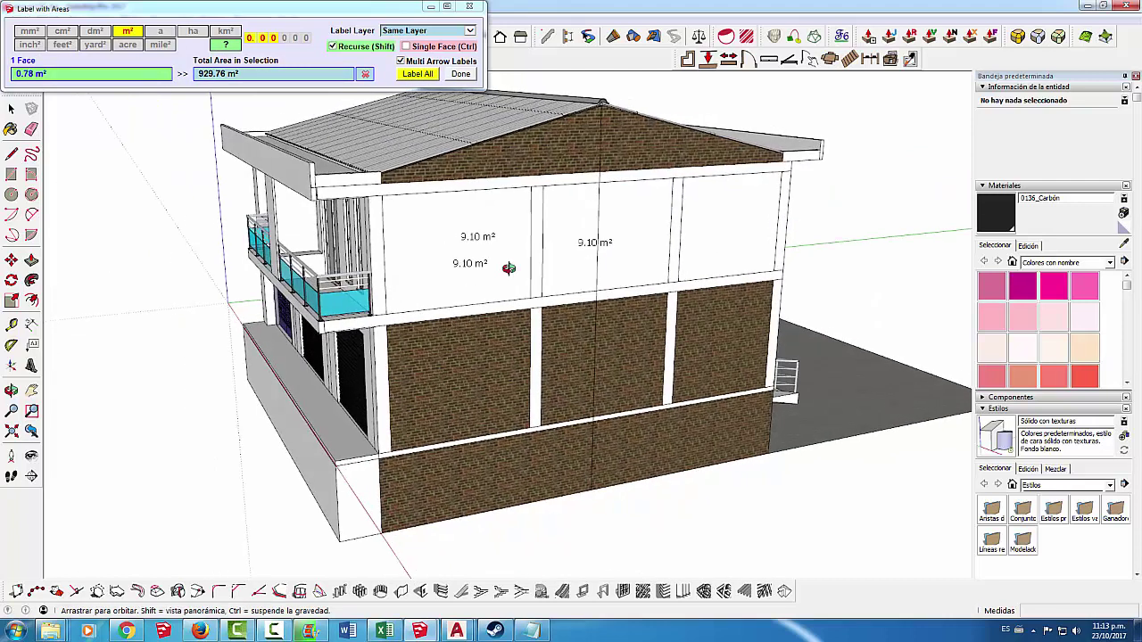
pyautogui.click(478, 356)
pyautogui.press('Escape')
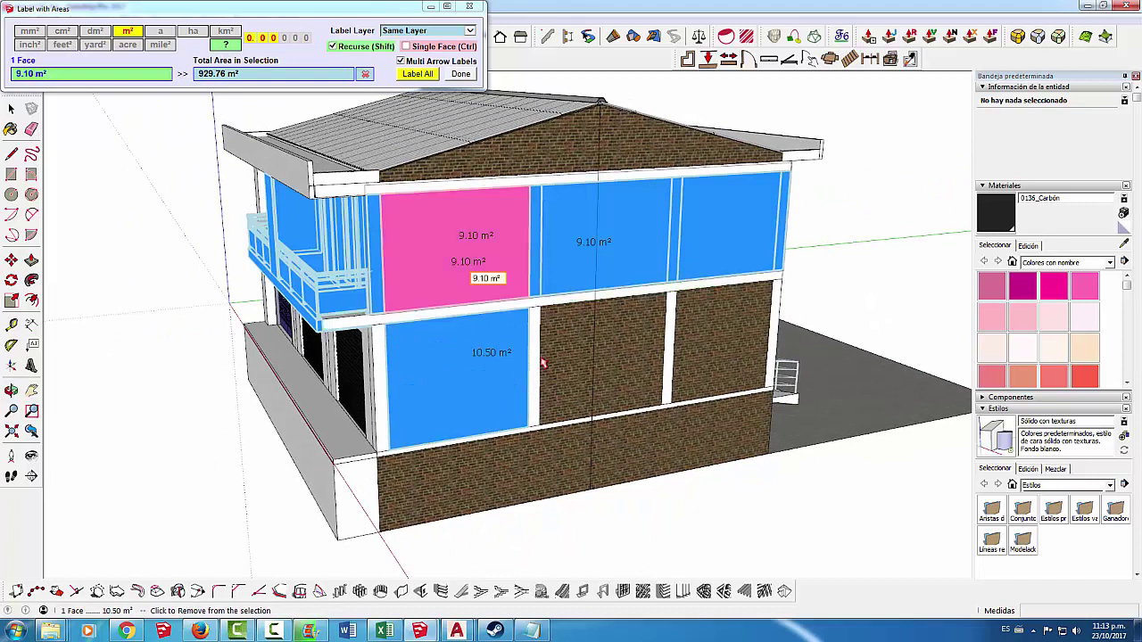
# Step: Close the area labeller and delete the extra 9.10 m² label
pyautogui.click(460, 74)
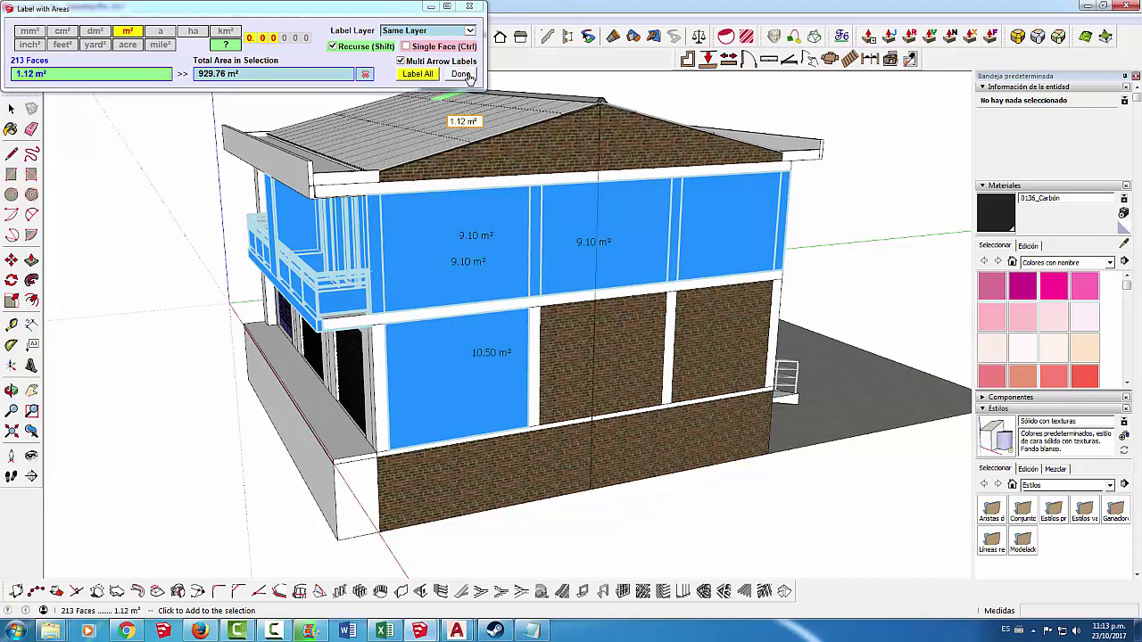
pyautogui.click(462, 74)
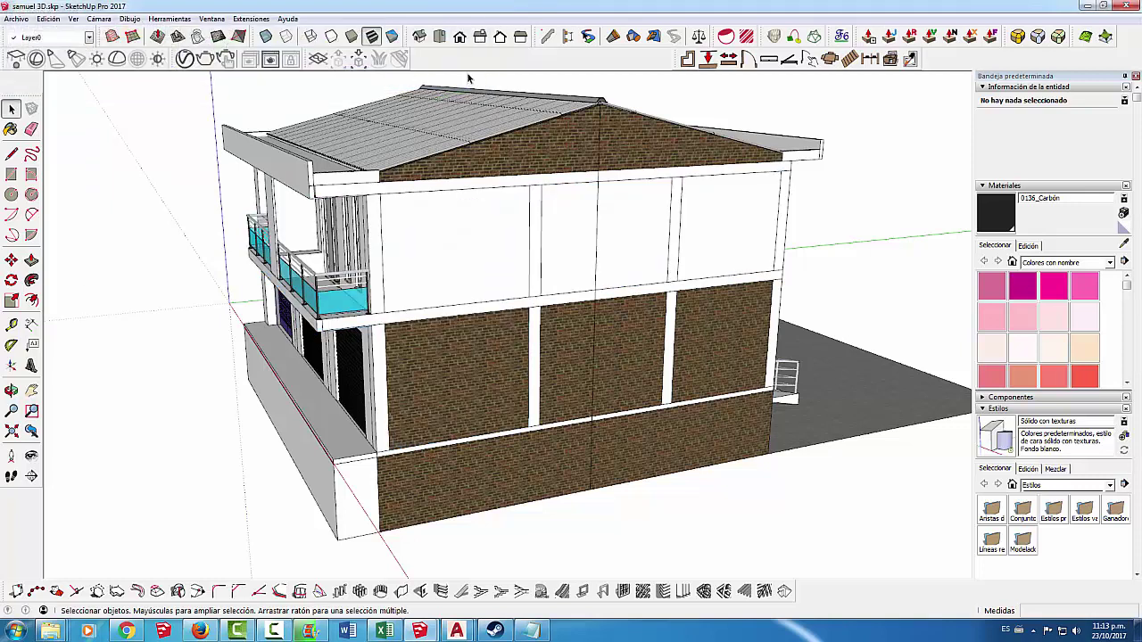
pyautogui.moveTo(455, 258); pyautogui.dragTo(529, 266, button='middle')
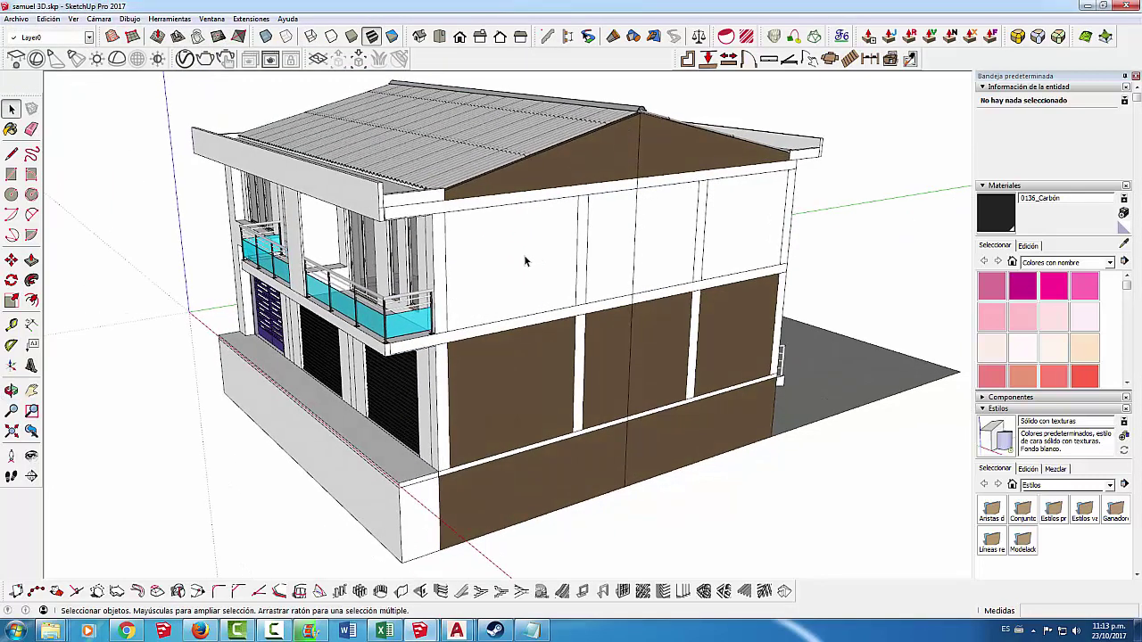
pyautogui.click(529, 257)
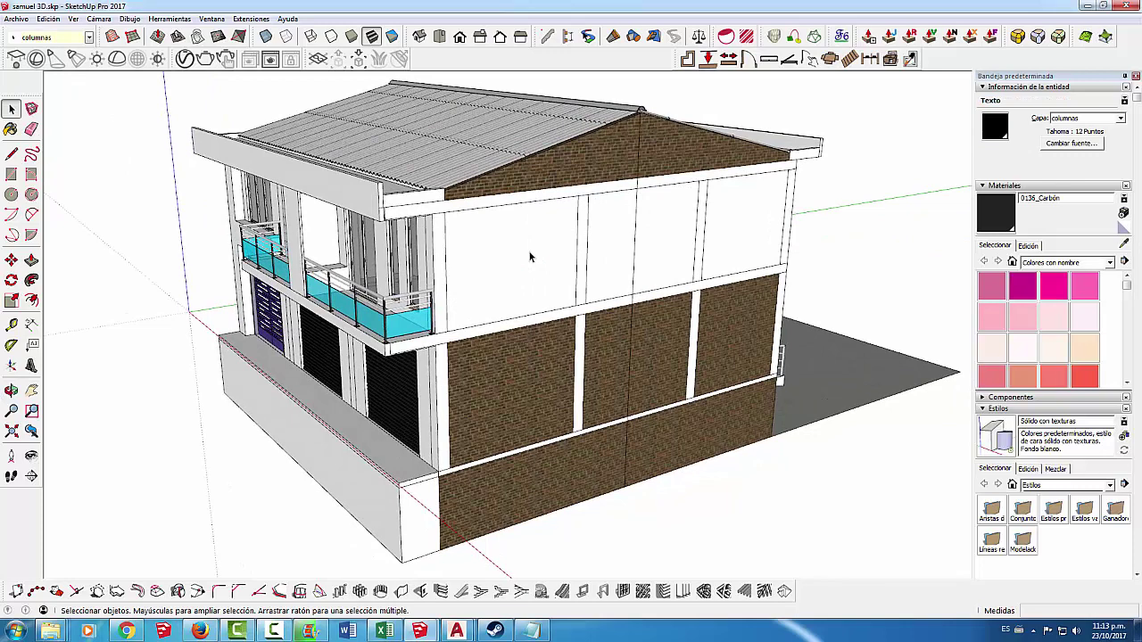
pyautogui.press('Delete')
# Step: Zoom toward the 10.50 m² brick wall and select the roof gable group
pyautogui.scroll(5, 553, 370)
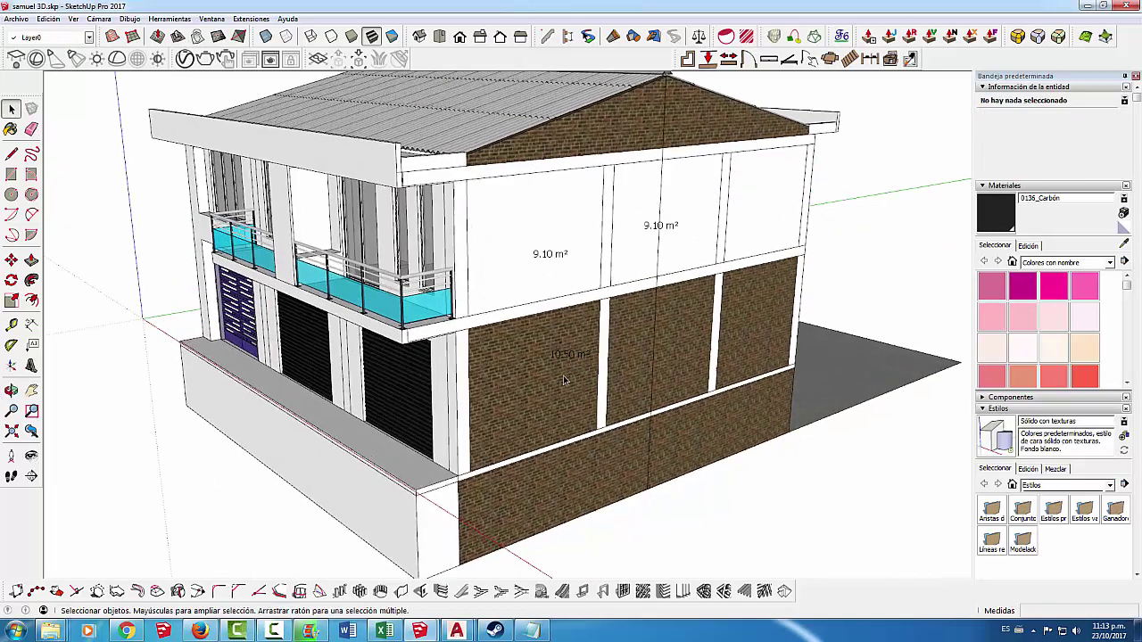
pyautogui.moveTo(548, 356)
pyautogui.mouseDown(button='middle')
pyautogui.moveTo(407, 209)
pyautogui.moveTo(476, 278)
pyautogui.mouseUp(button='middle')
pyautogui.scroll(-3, 476, 278)
pyautogui.scroll(-3, 476, 278)
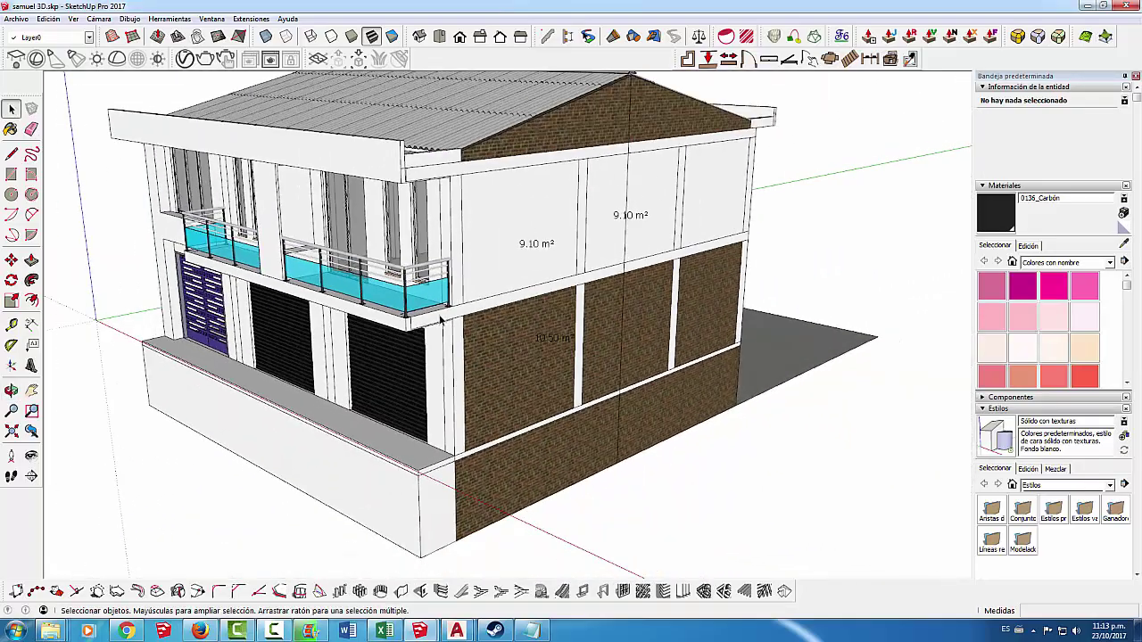
pyautogui.scroll(-2, 476, 277)
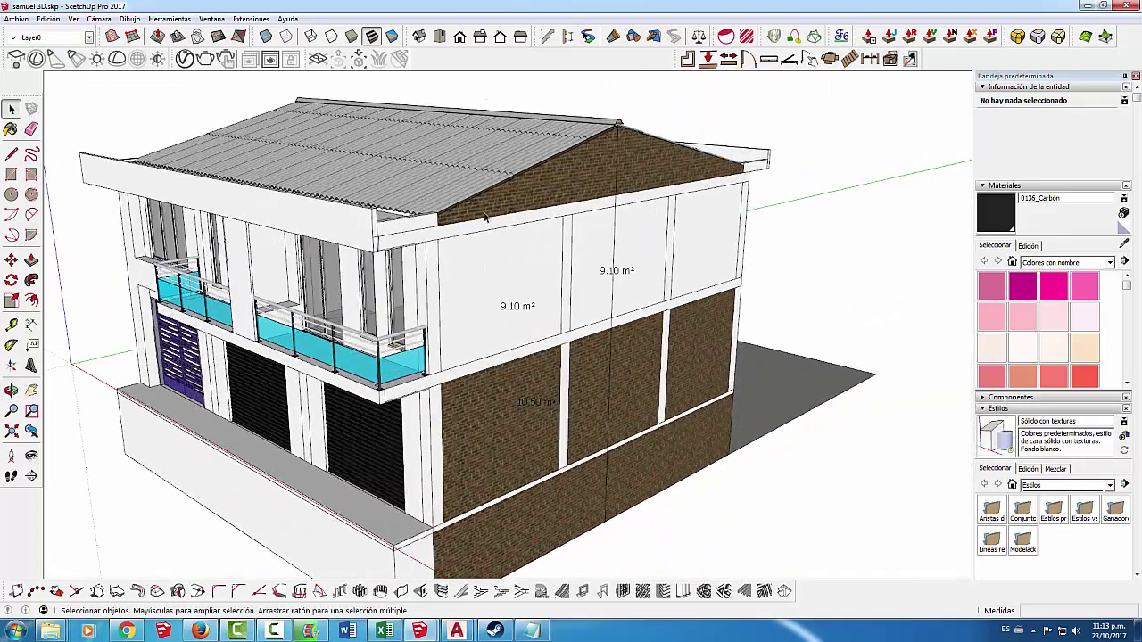
pyautogui.click(502, 202)
pyautogui.rightClick(501, 199)
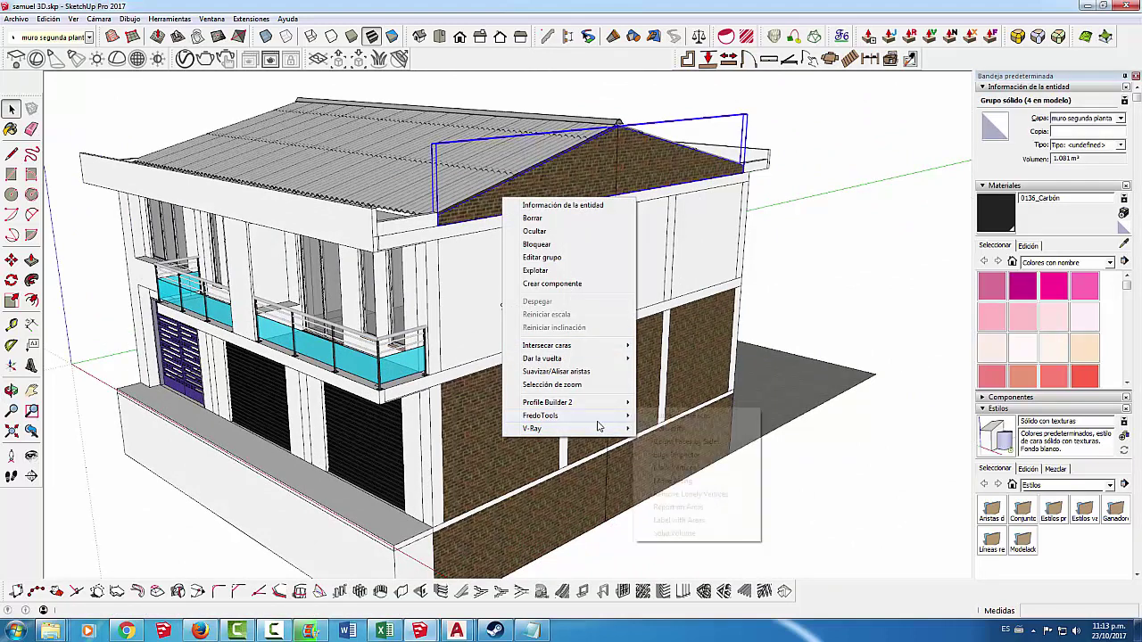
pyautogui.moveTo(540, 416)
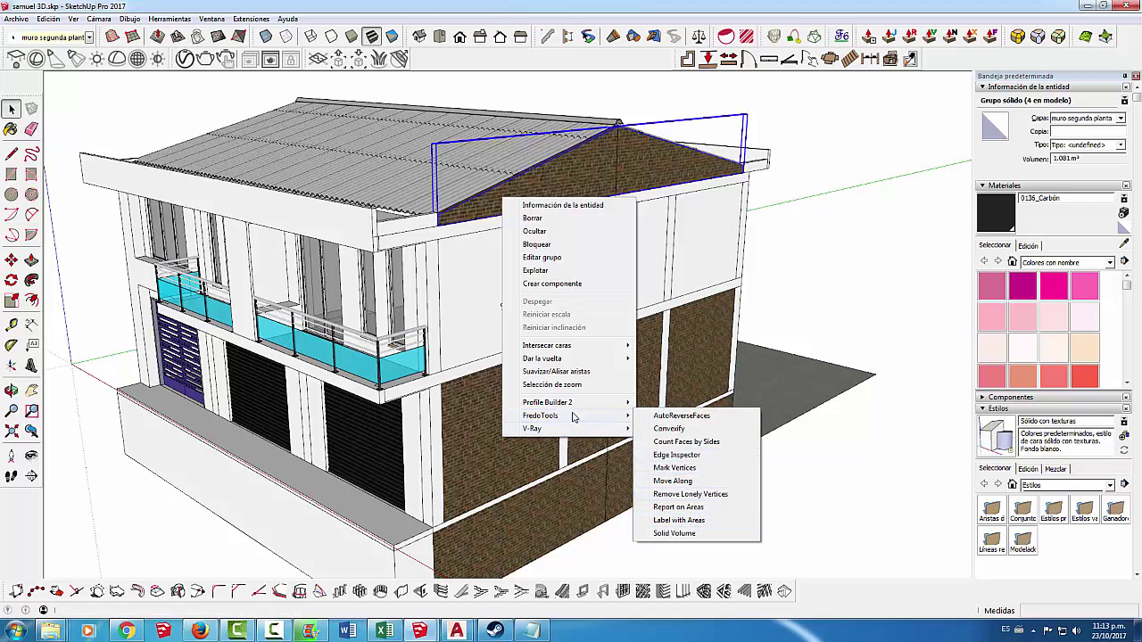
pyautogui.click(679, 520)
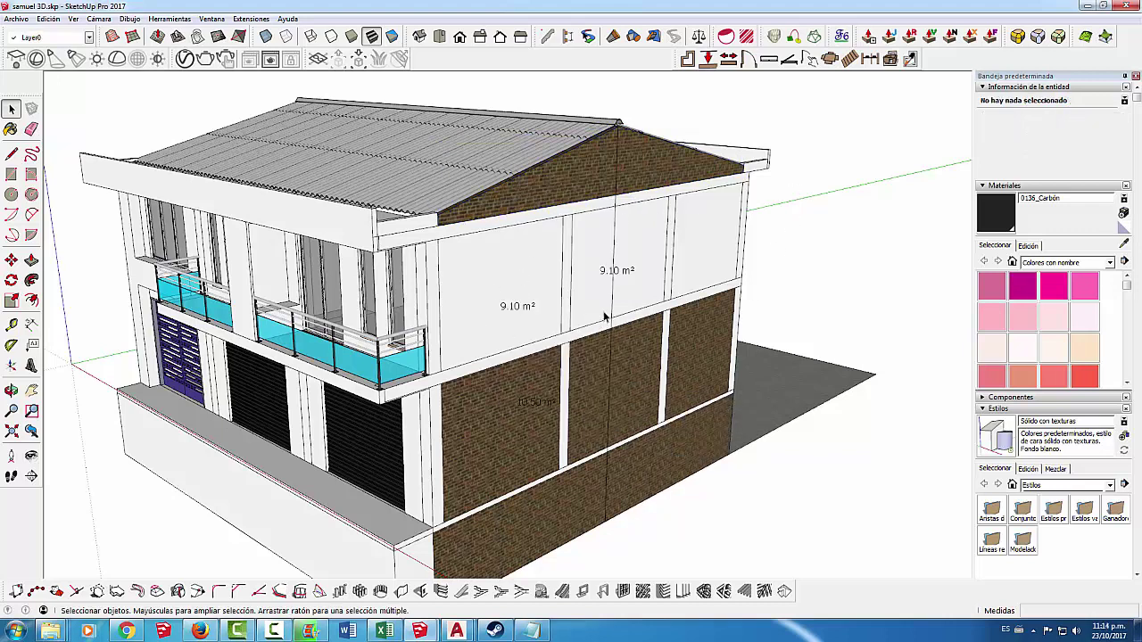
pyautogui.click(613, 332)
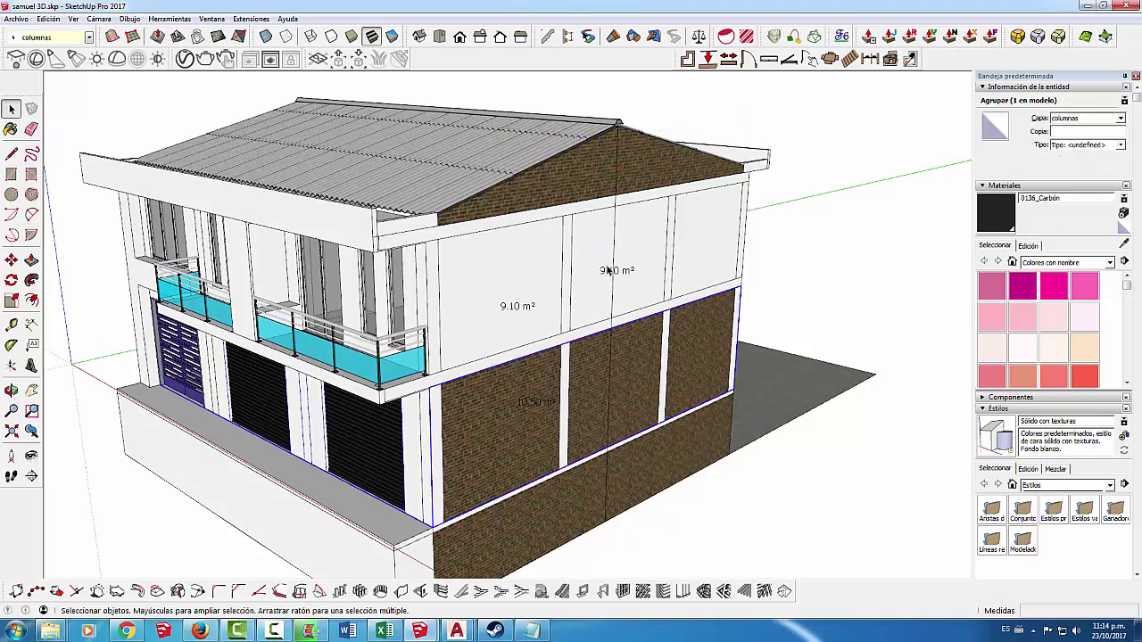